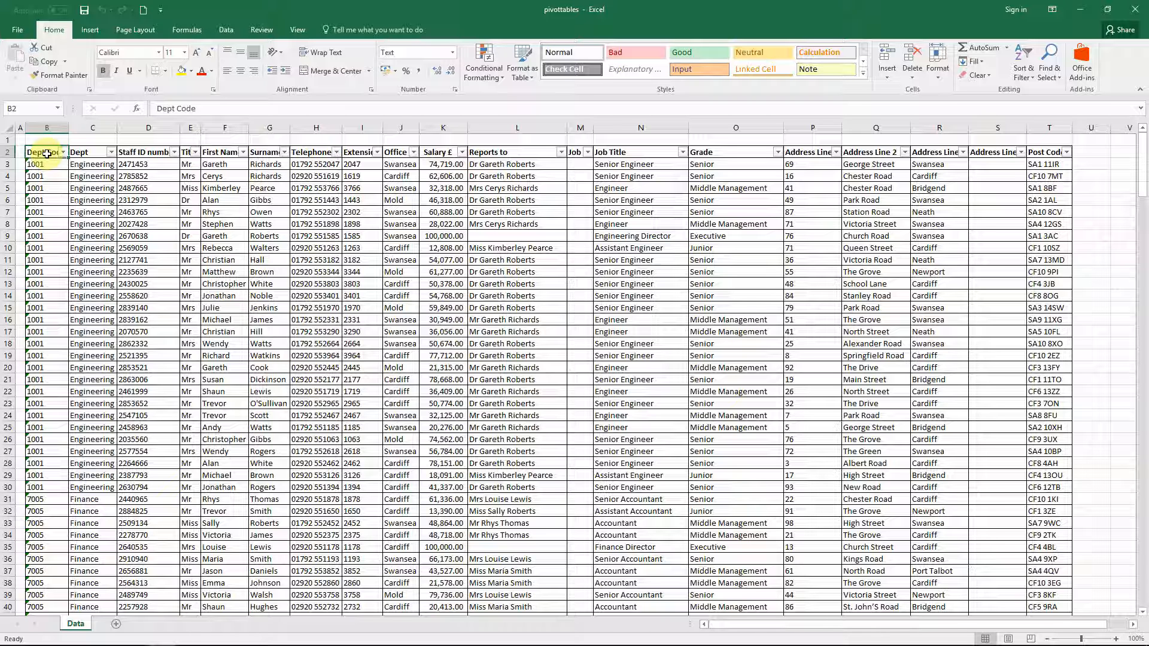
pyautogui.hotkey('ctrl', 'shift', 'Right')
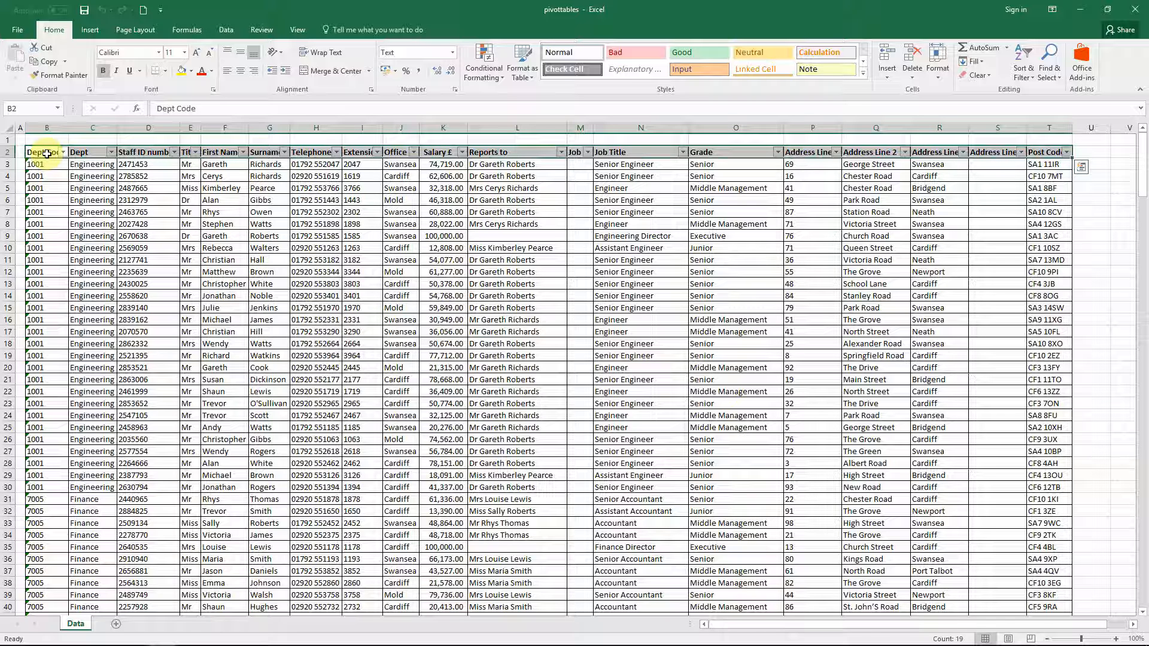
pyautogui.click(46, 153)
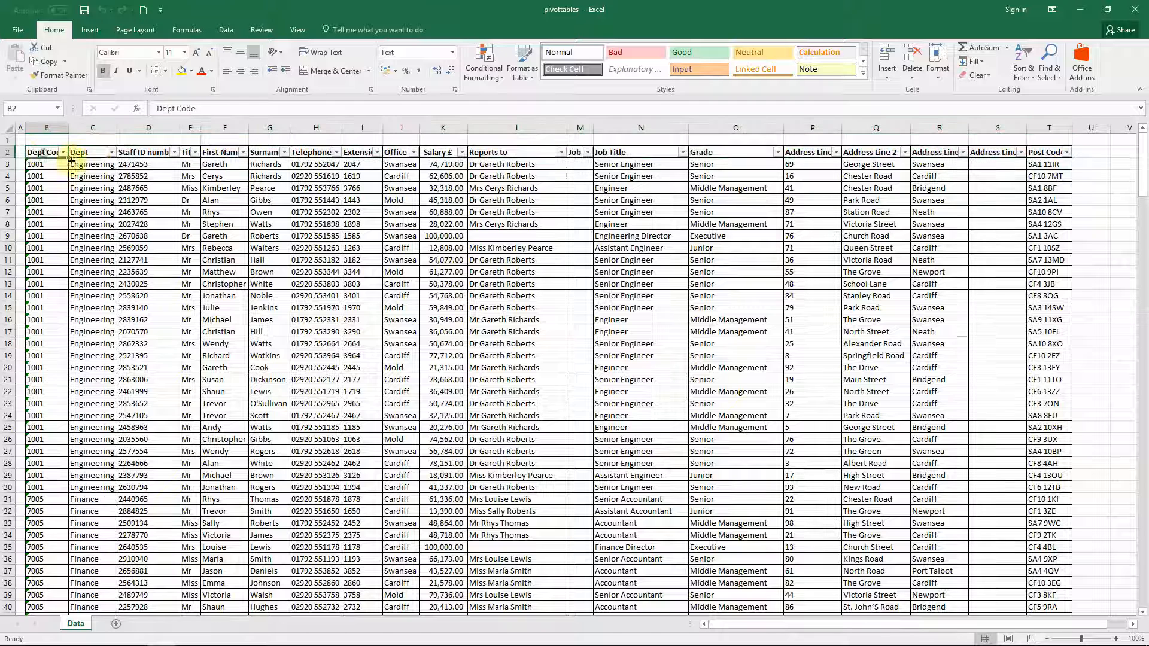
pyautogui.click(95, 152)
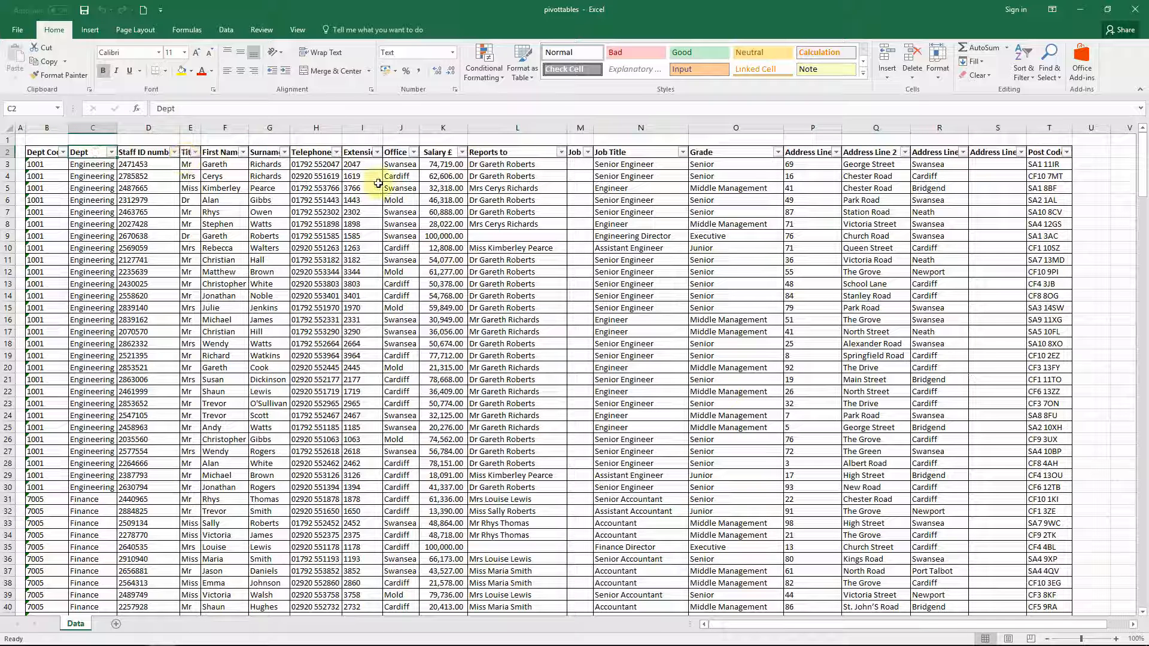
# Insert a PivotTable based on the whole staff data range of the Data sheet, placed on a new worksheet
pyautogui.click(282, 180)
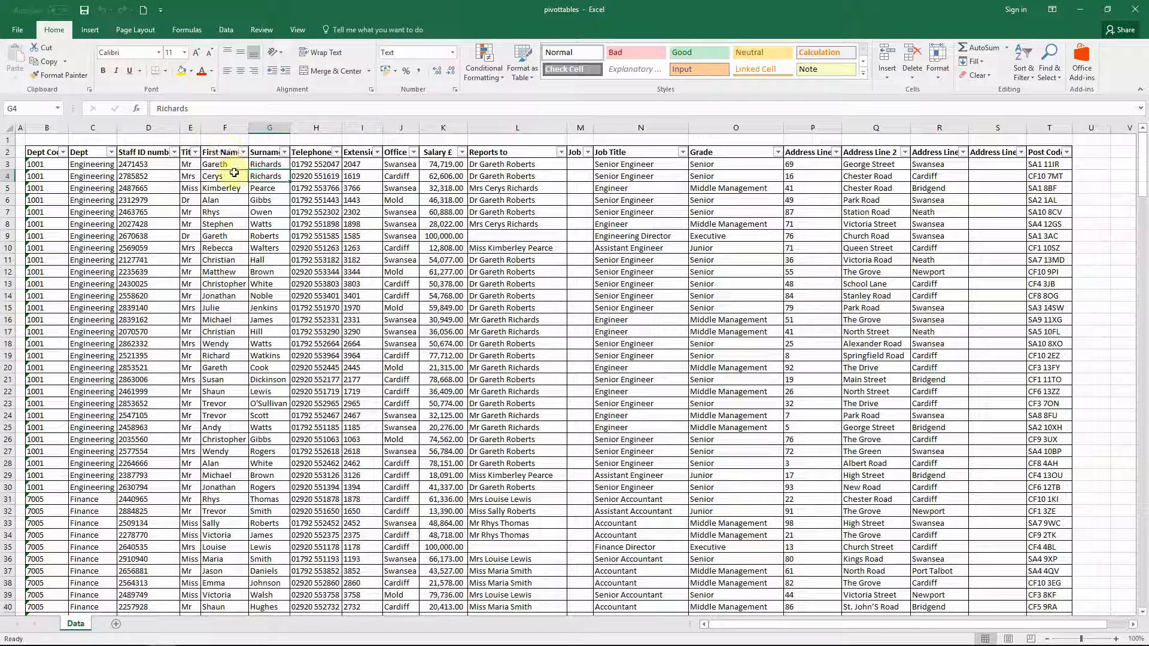
pyautogui.click(237, 225)
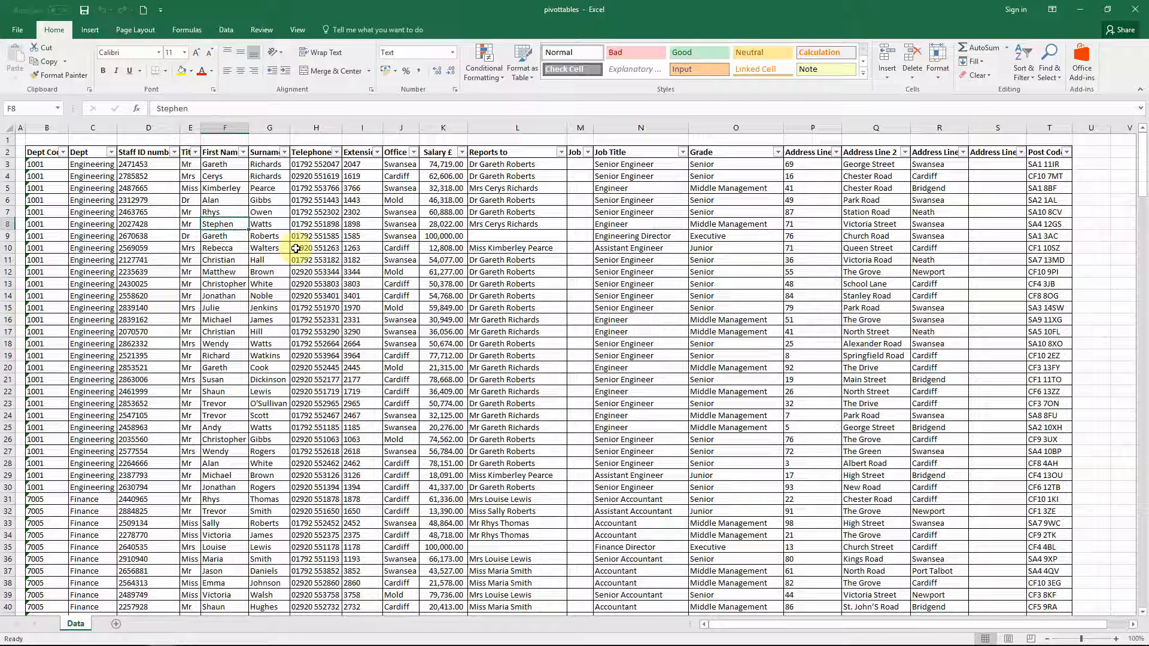
pyautogui.click(89, 30)
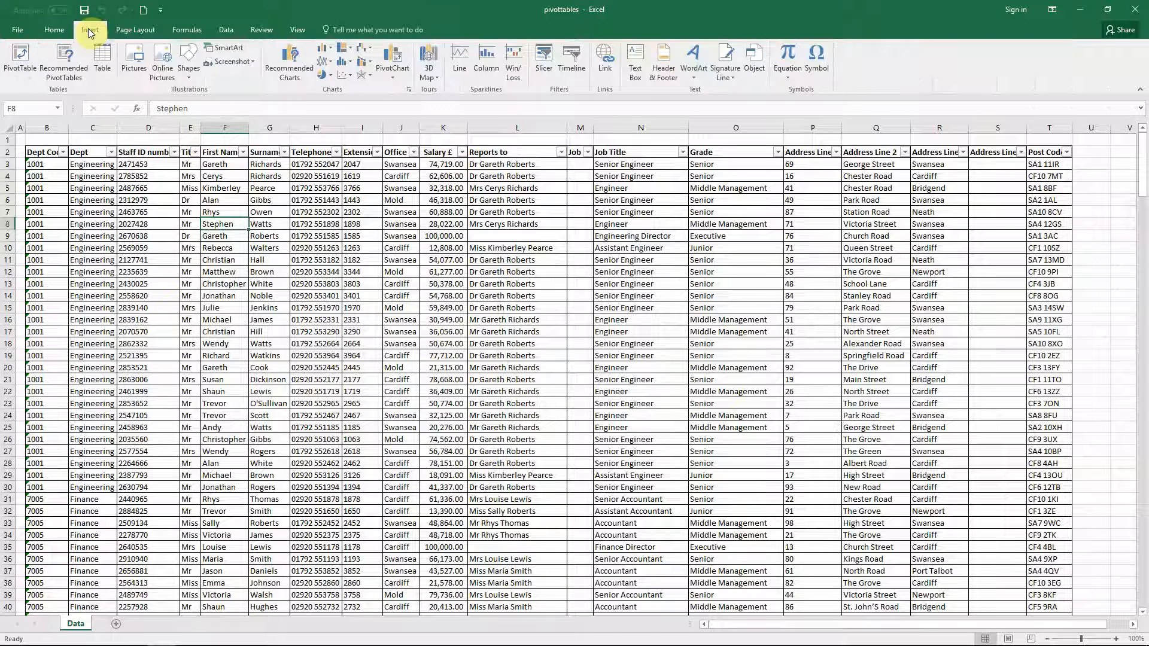
pyautogui.click(19, 58)
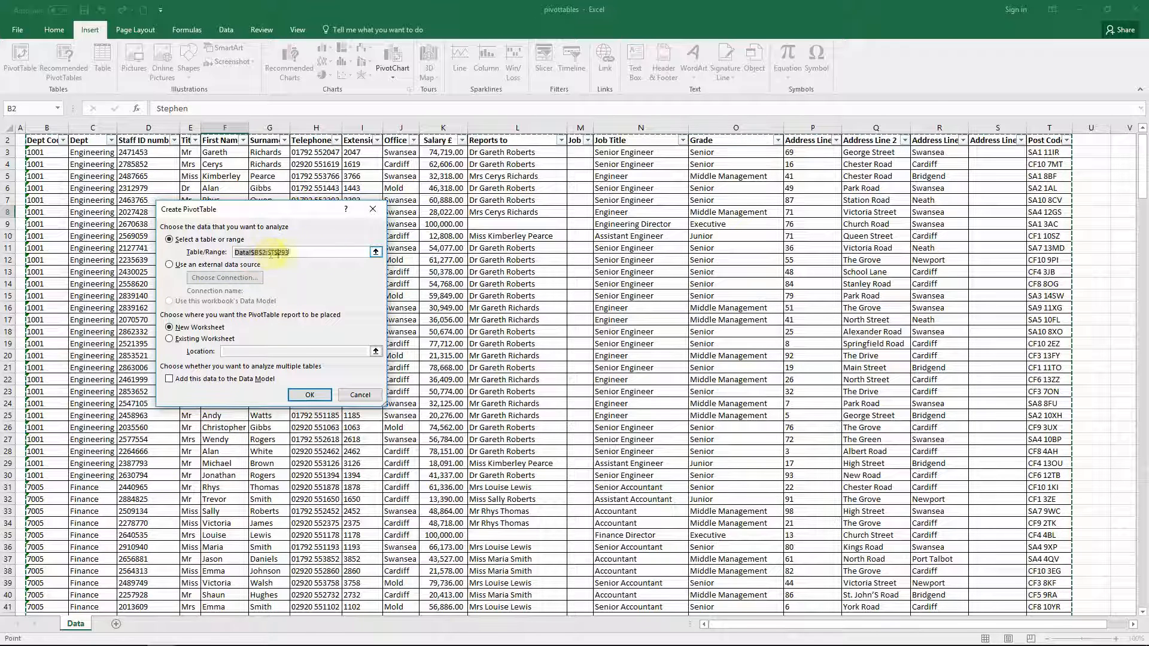
pyautogui.click(315, 395)
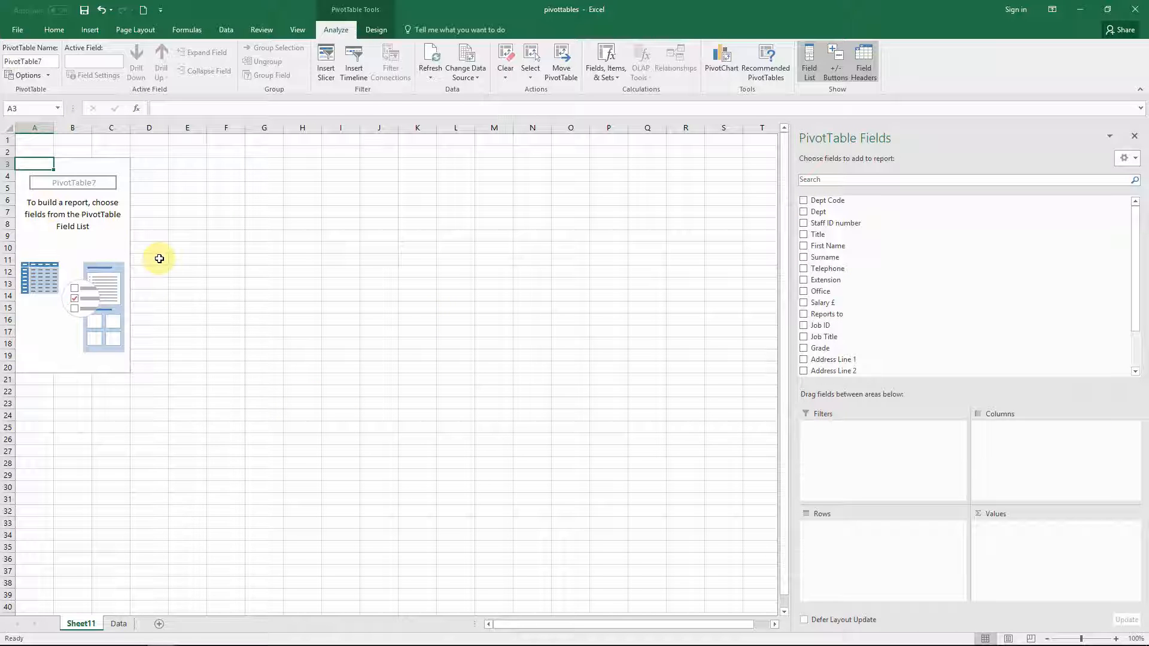
# Add the Dept field and, nested beneath it, the Office field as rows of the PivotTable
pyautogui.keyDown('ctrl'); pyautogui.scroll(4, 161, 256); pyautogui.keyUp('ctrl')
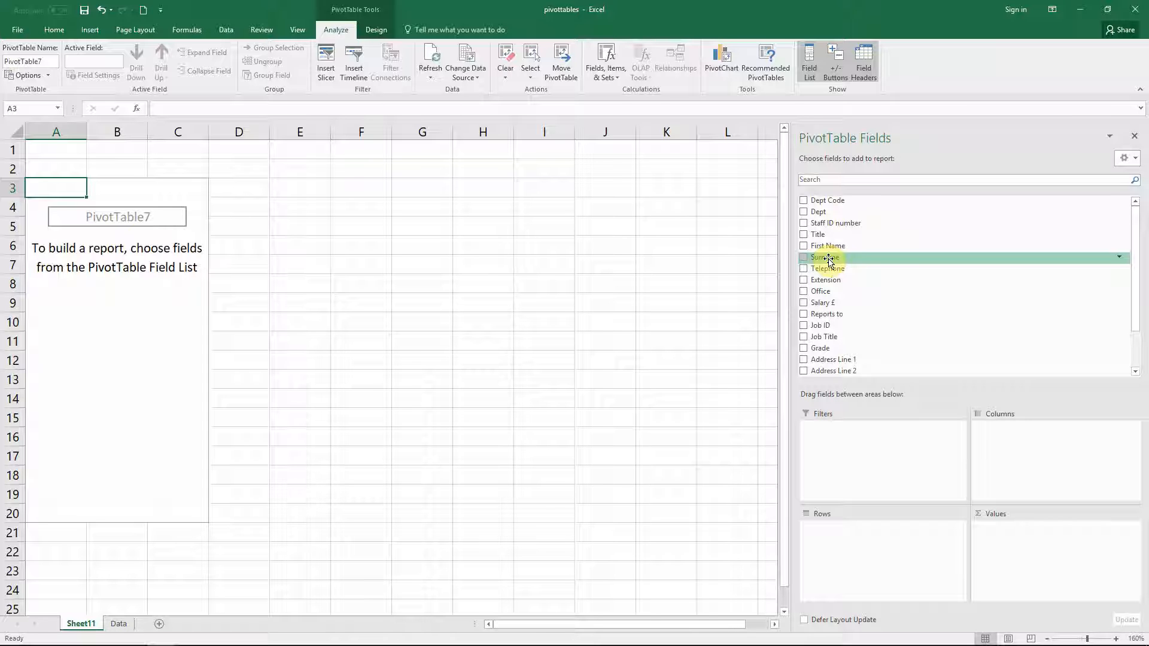
pyautogui.click(804, 213)
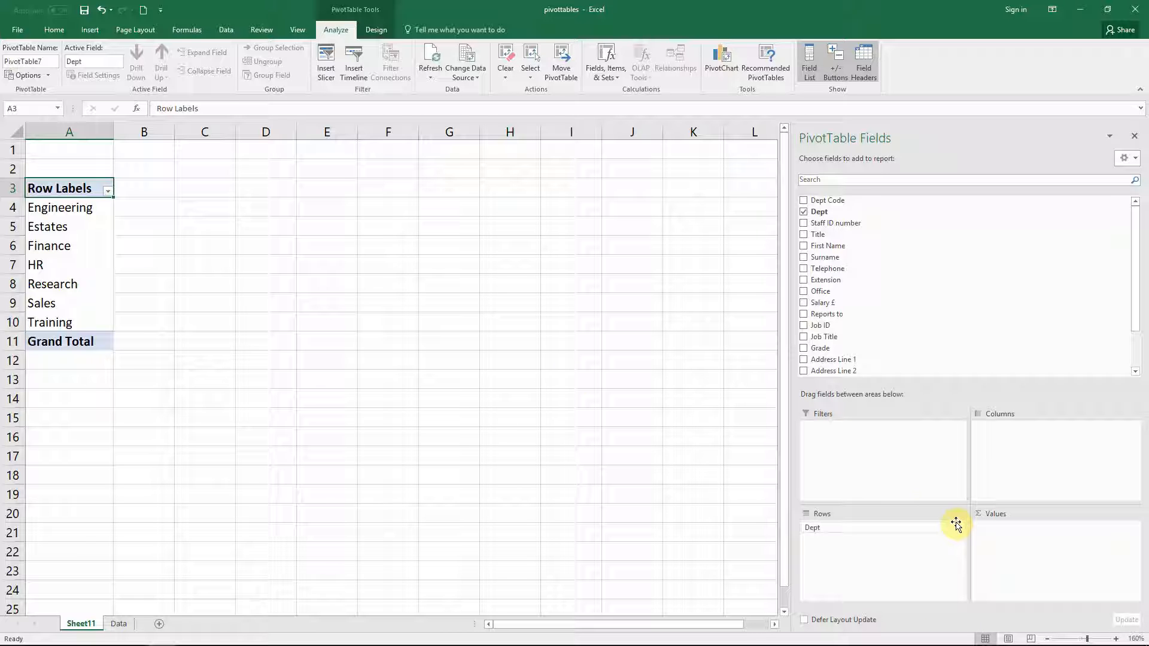
pyautogui.moveTo(72, 207); pyautogui.dragTo(65, 328)
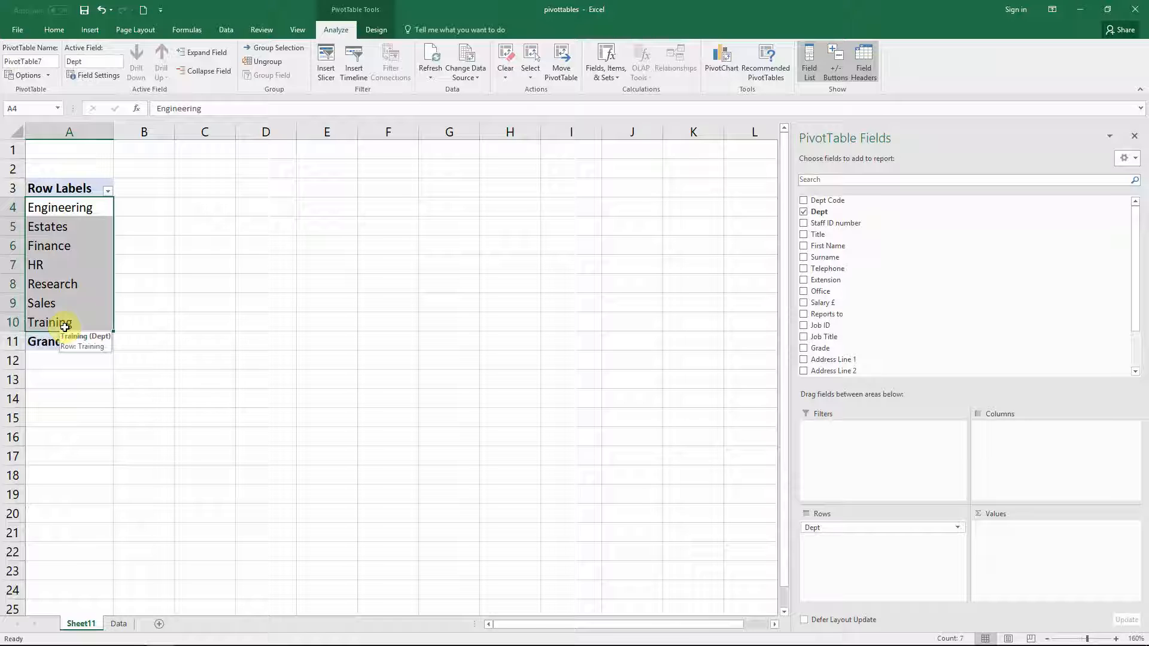
pyautogui.moveTo(93, 208); pyautogui.dragTo(103, 324)
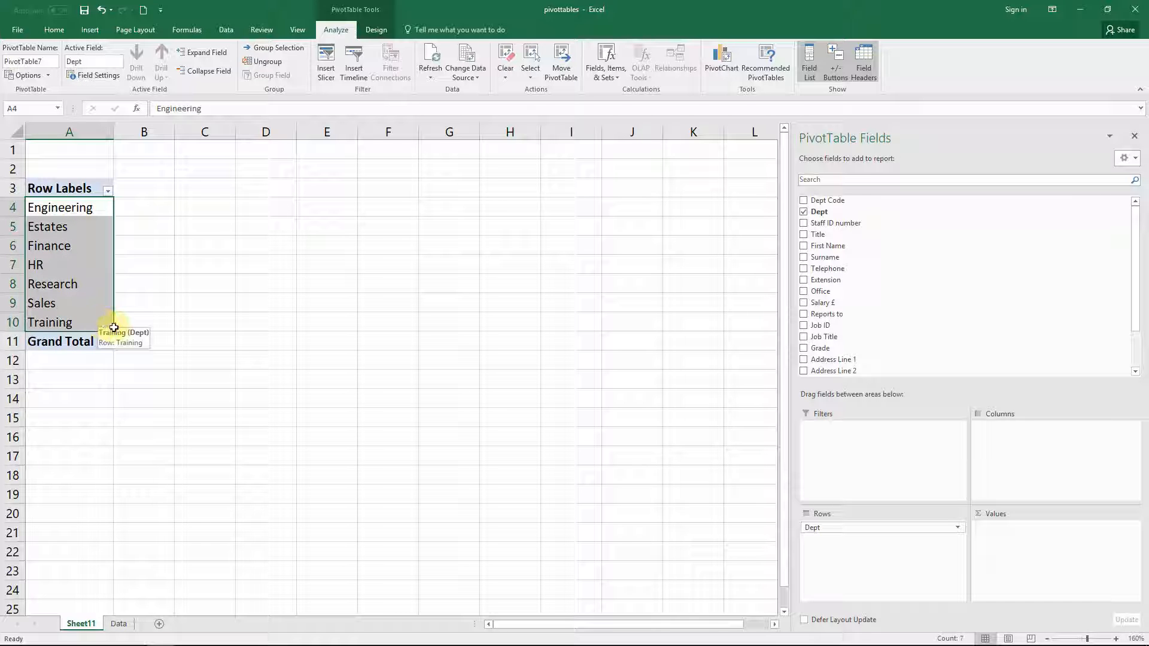
pyautogui.click(804, 291)
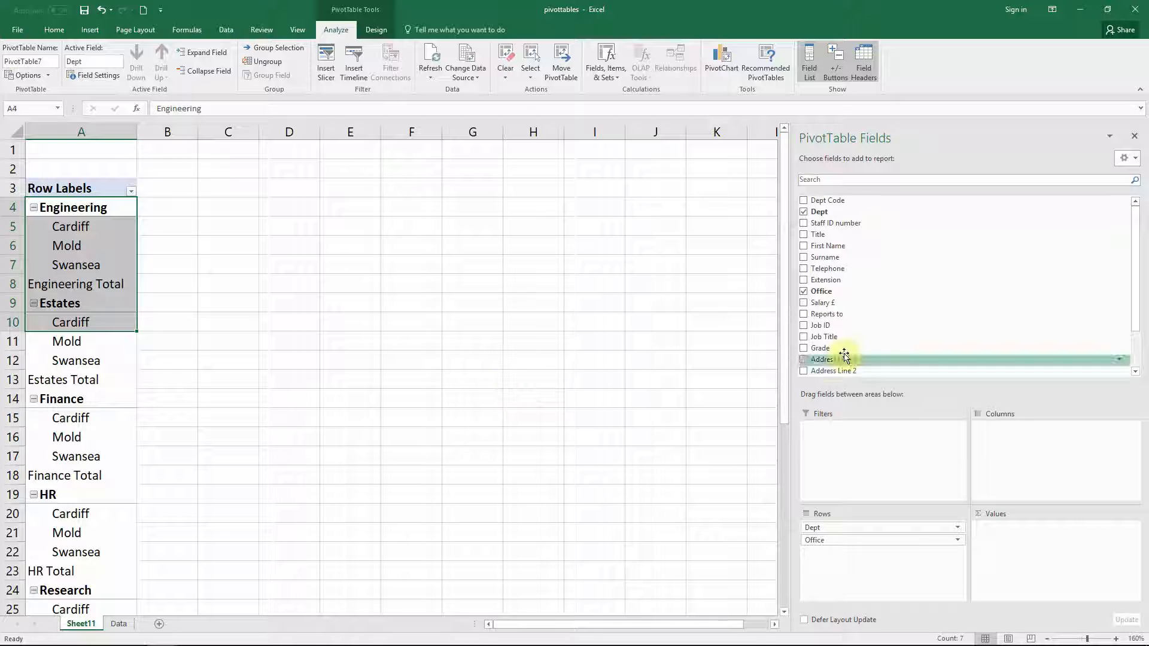
pyautogui.click(223, 285)
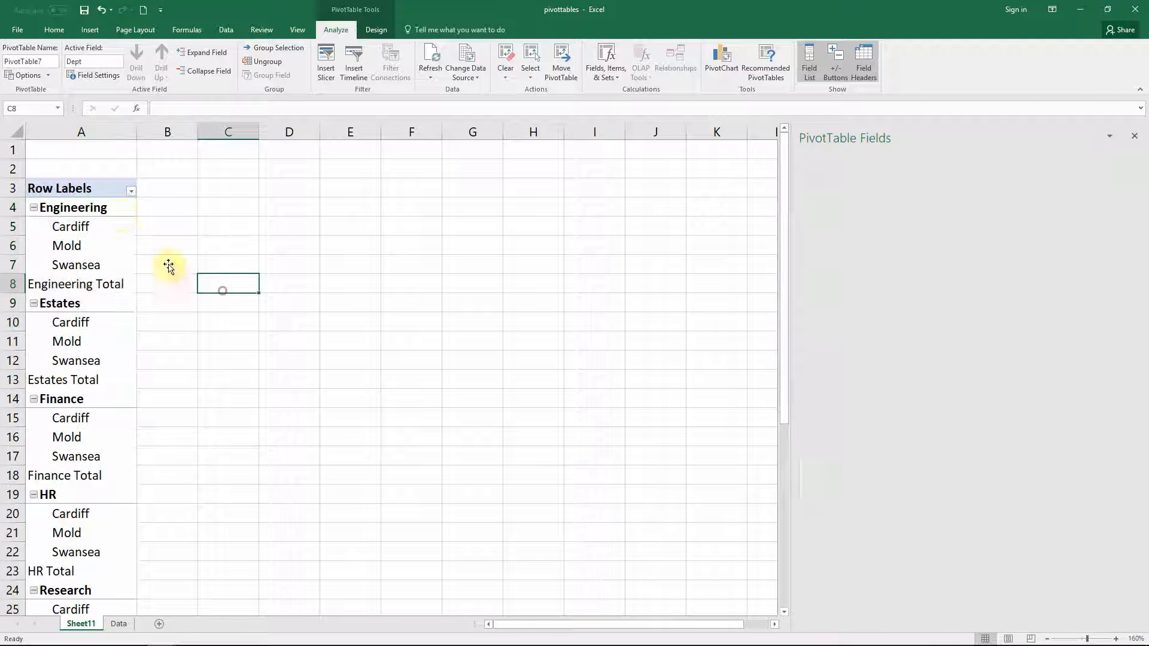
pyautogui.moveTo(107, 210); pyautogui.dragTo(117, 547)
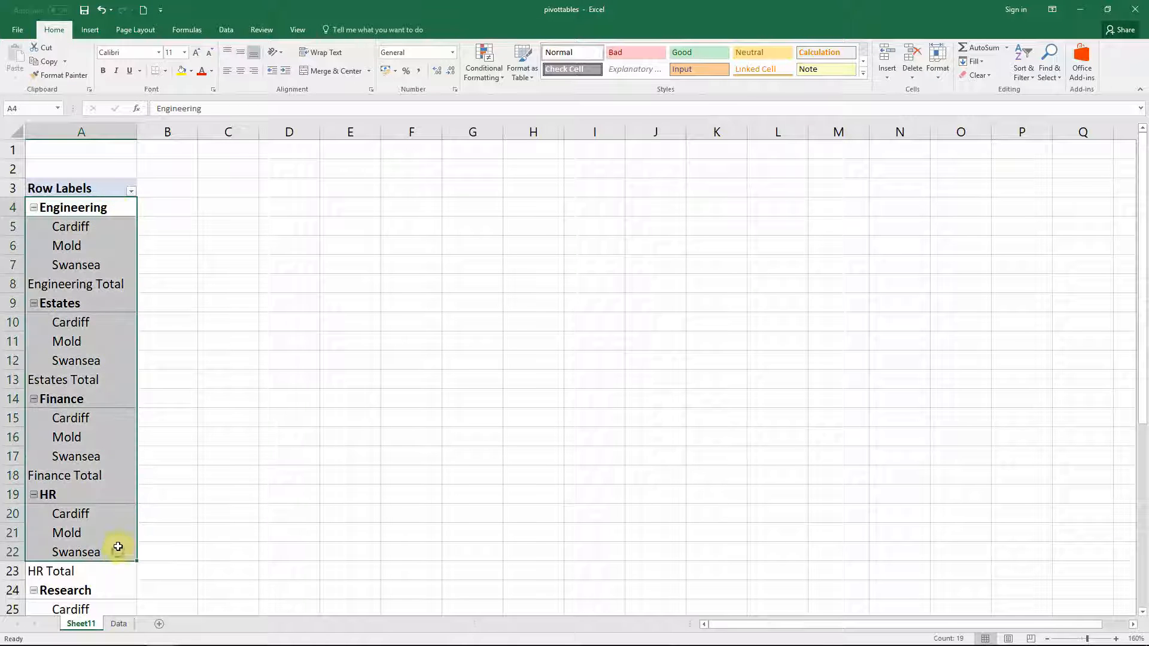
pyautogui.click(131, 472)
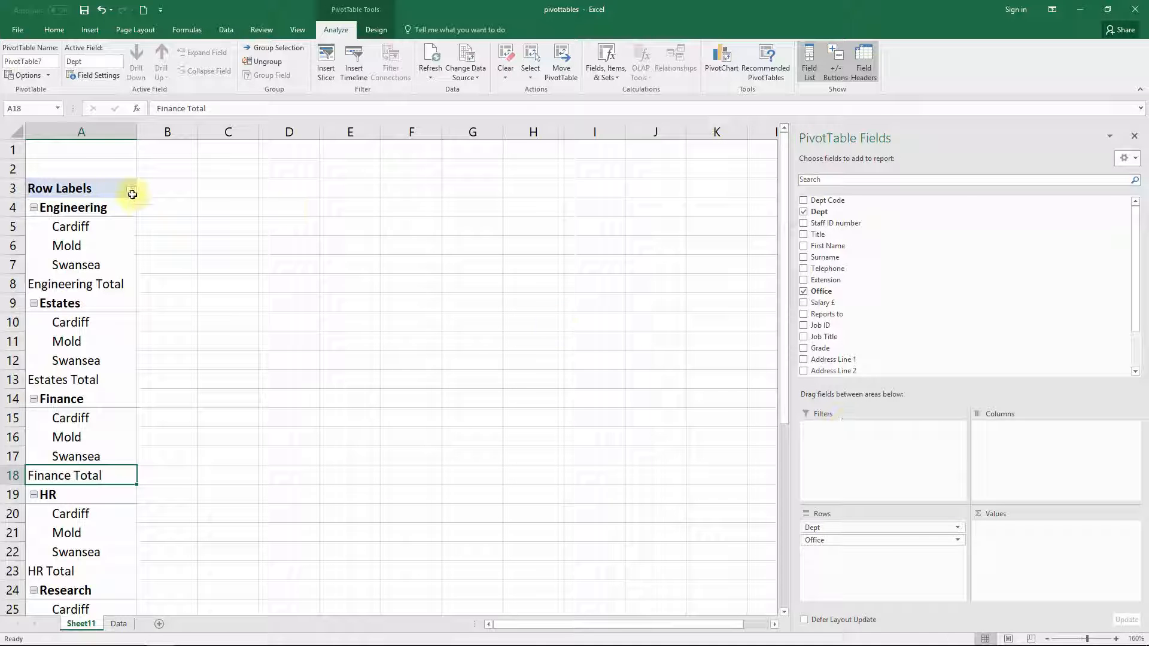
pyautogui.moveTo(107, 206); pyautogui.dragTo(348, 205)
pyautogui.click(495, 210)
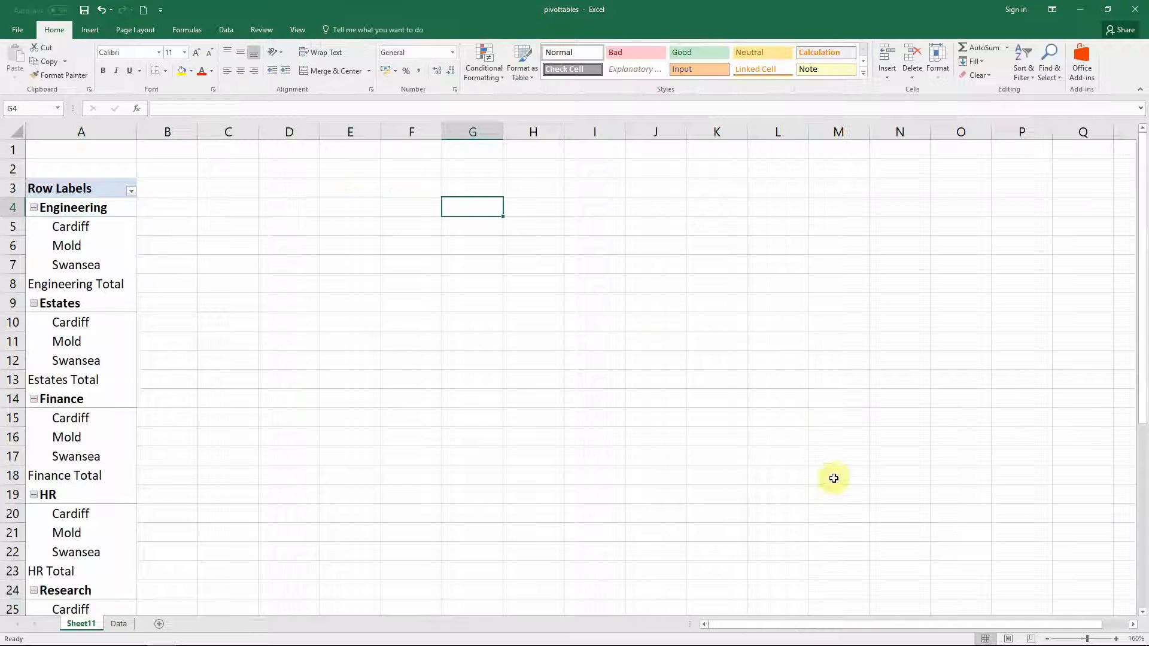
pyautogui.click(84, 313)
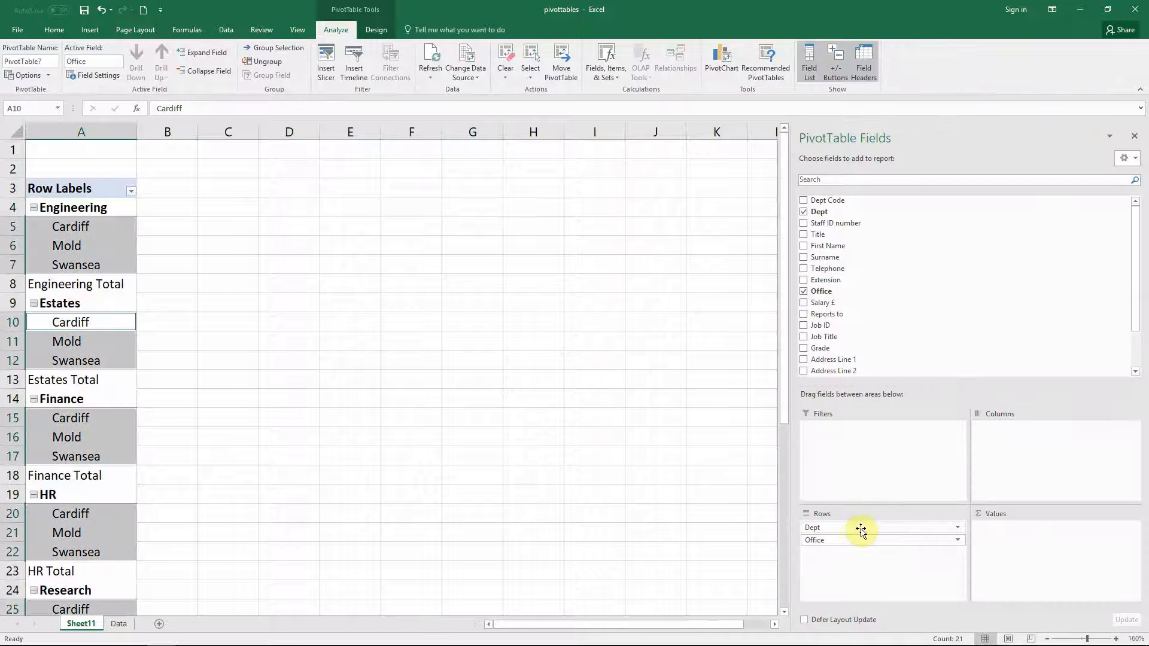
# Move the Dept field from the PivotTable's rows to its columns and add Salary £ as a summed value
pyautogui.moveTo(860, 530); pyautogui.dragTo(1032, 441)
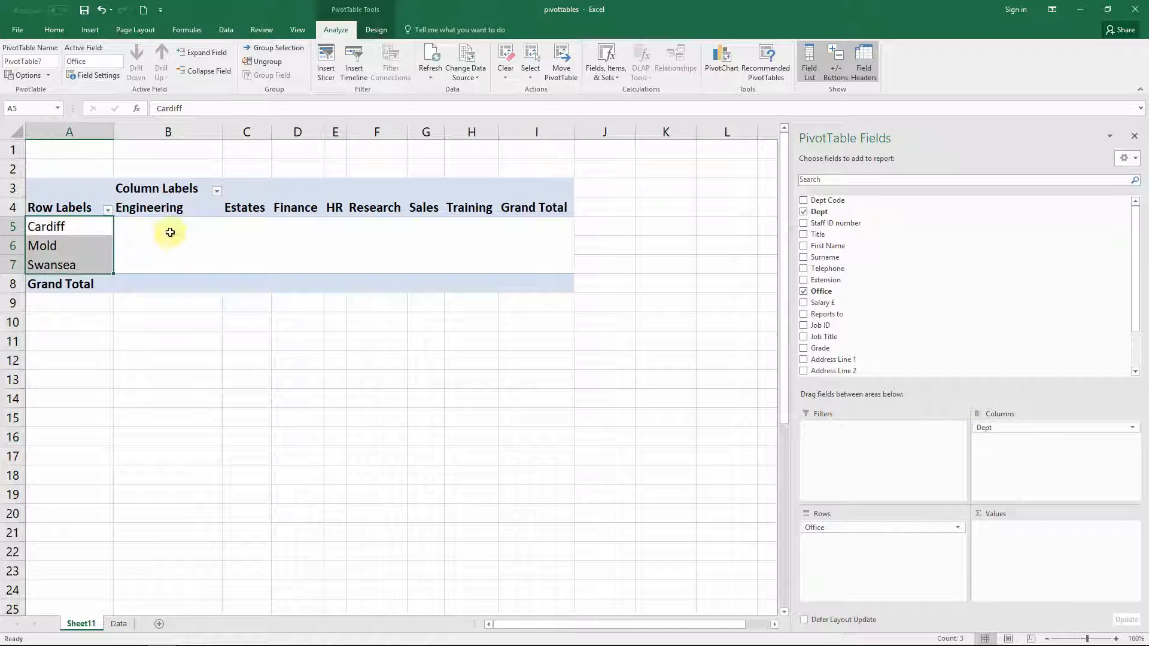
pyautogui.moveTo(149, 209); pyautogui.dragTo(509, 208)
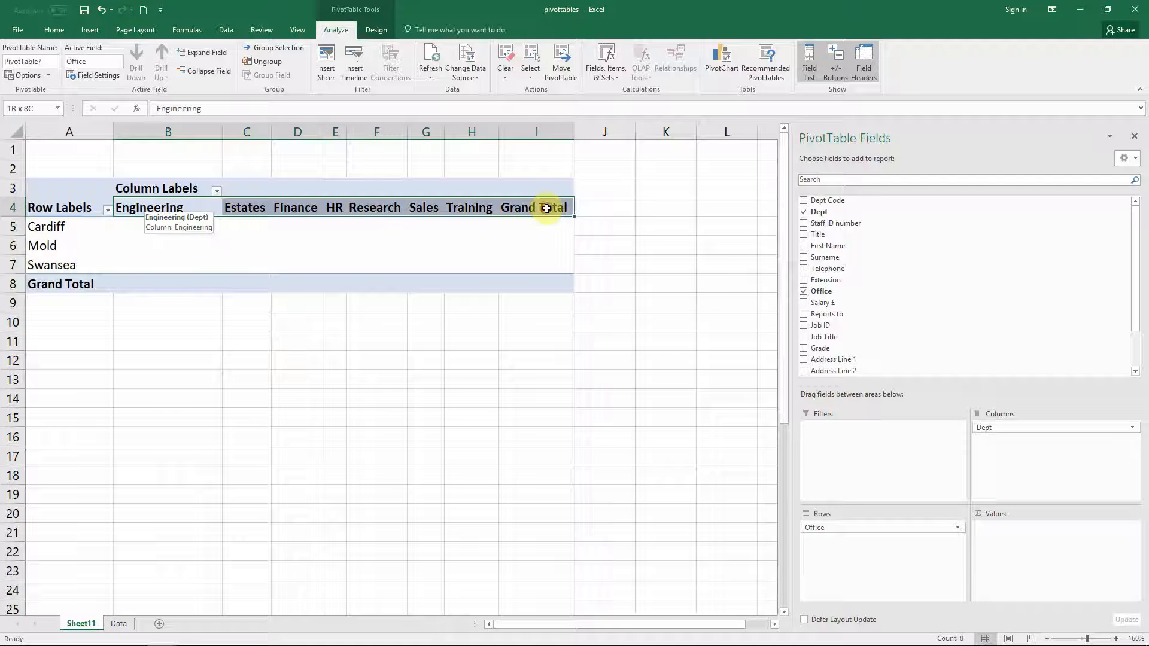
pyautogui.click(638, 279)
pyautogui.click(128, 209)
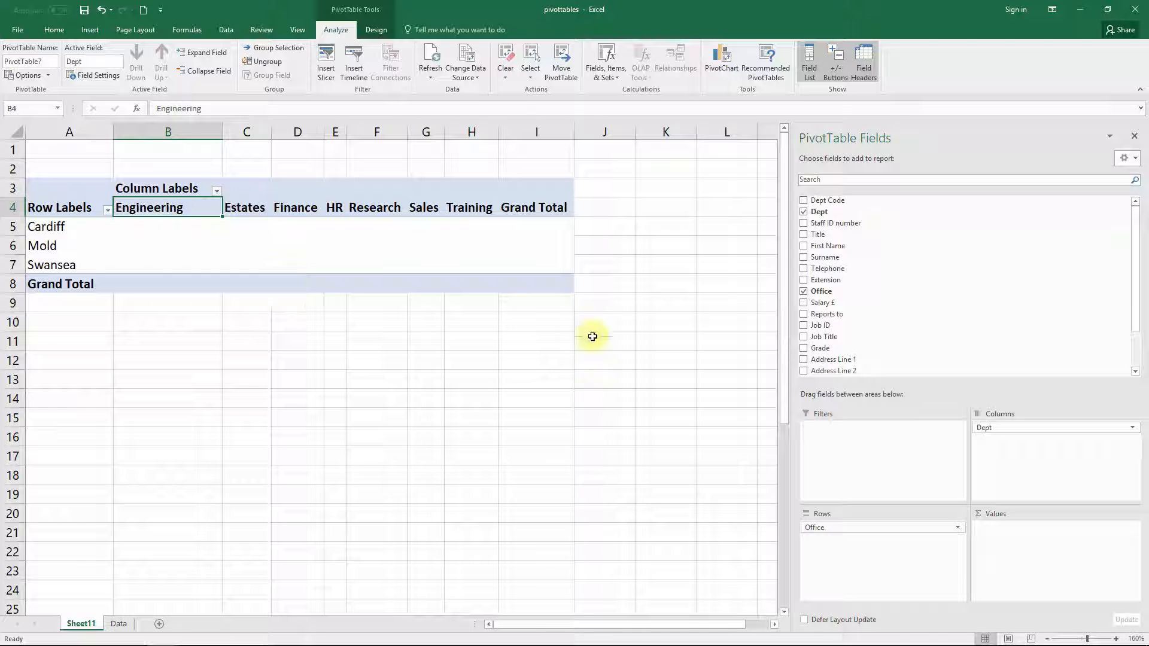
pyautogui.click(803, 303)
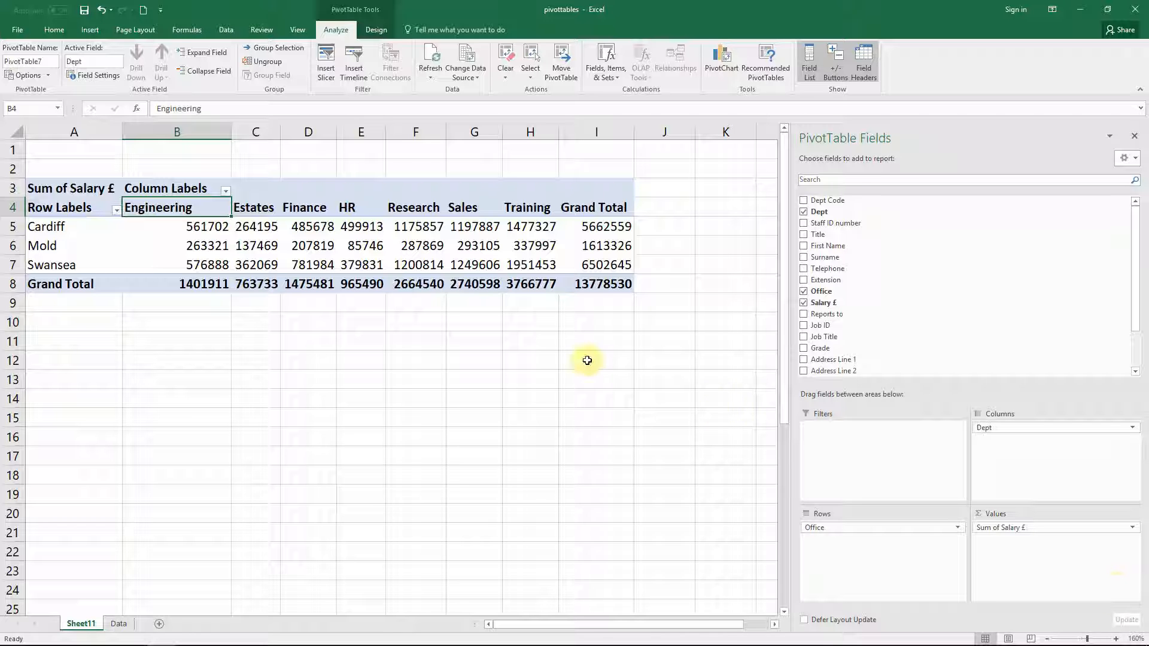
pyautogui.click(348, 225)
pyautogui.moveTo(213, 222)
pyautogui.mouseDown()
pyautogui.moveTo(257, 264)
pyautogui.moveTo(584, 268)
pyautogui.mouseUp()
pyautogui.click(584, 268)
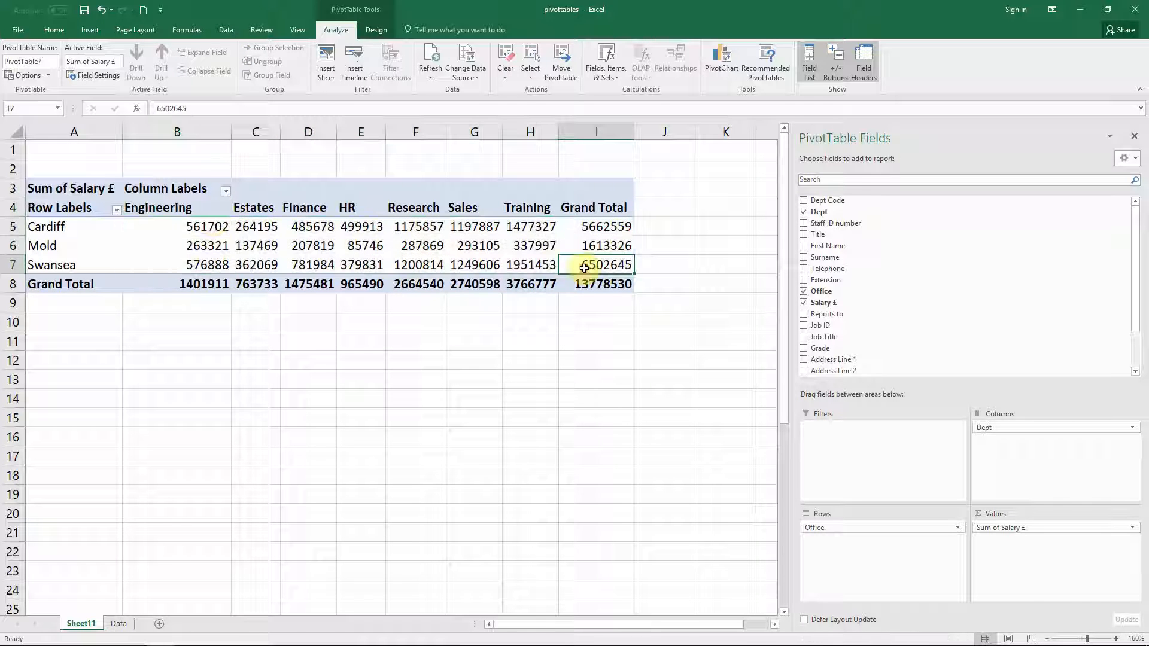
pyautogui.moveTo(202, 225); pyautogui.dragTo(584, 265)
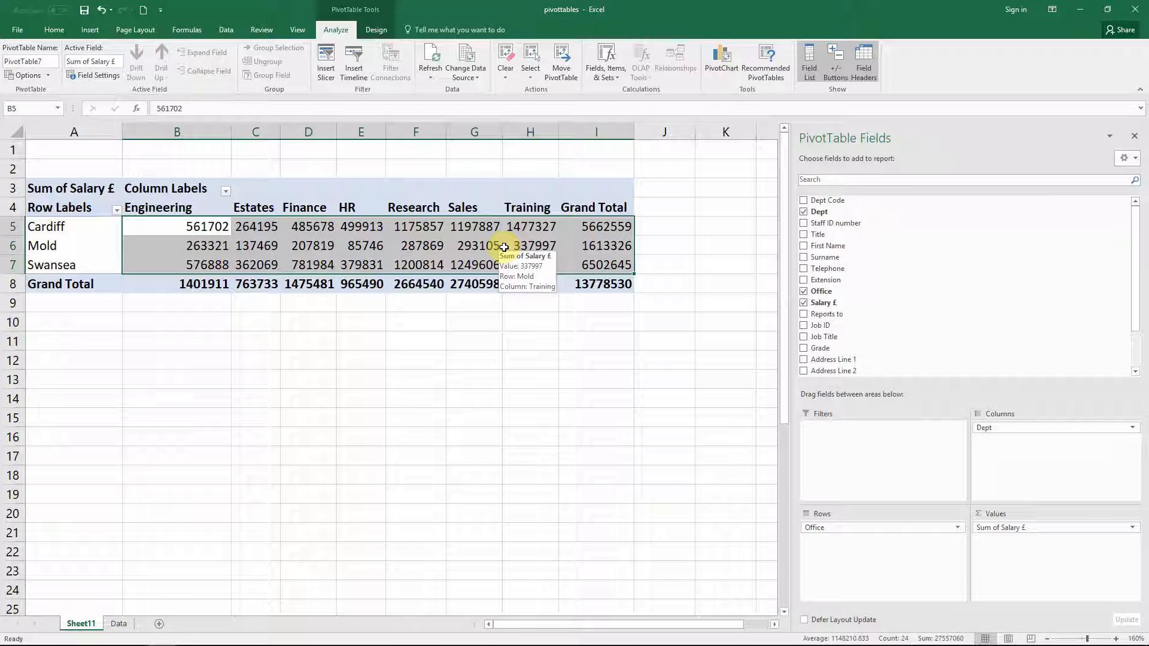
pyautogui.click(208, 227)
# Review the value field settings of Sum of Salary £, keeping Sum as the calculation type
pyautogui.click(72, 182)
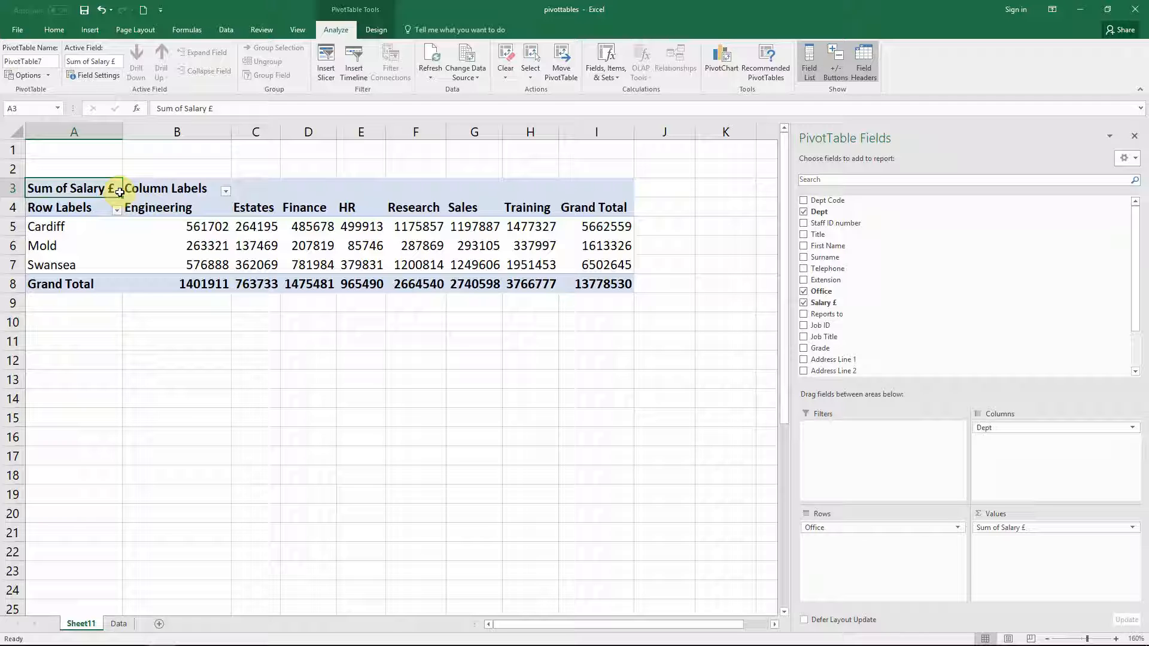
pyautogui.rightClick(87, 189)
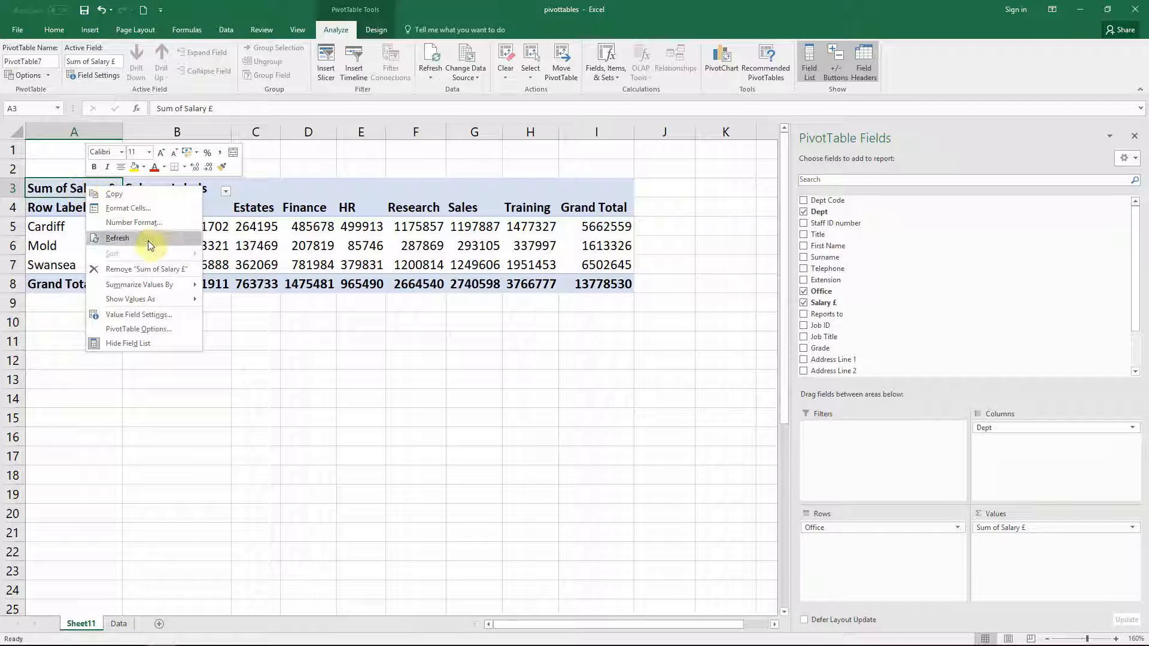
pyautogui.click(148, 315)
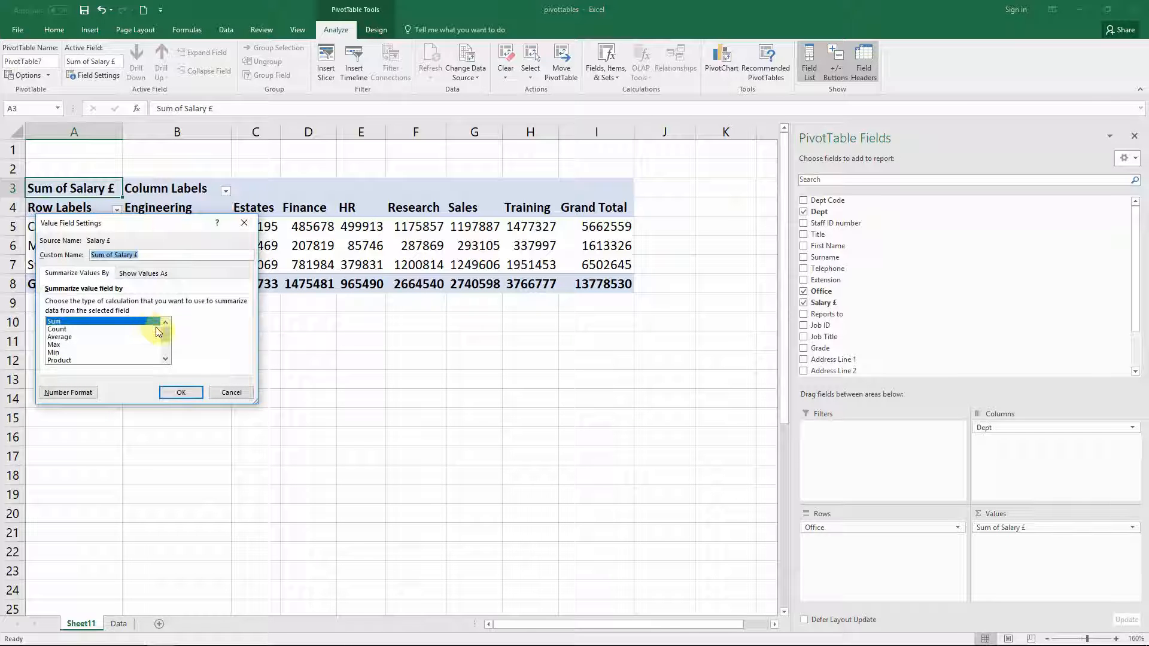
pyautogui.moveTo(159, 223); pyautogui.dragTo(284, 191)
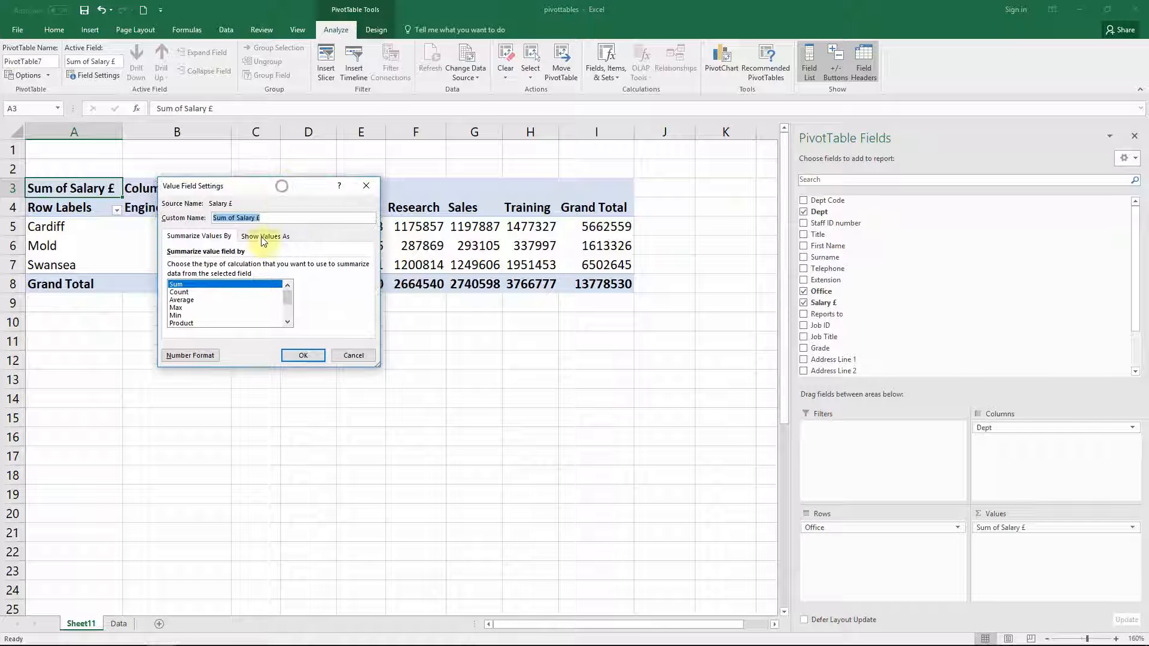
pyautogui.click(191, 285)
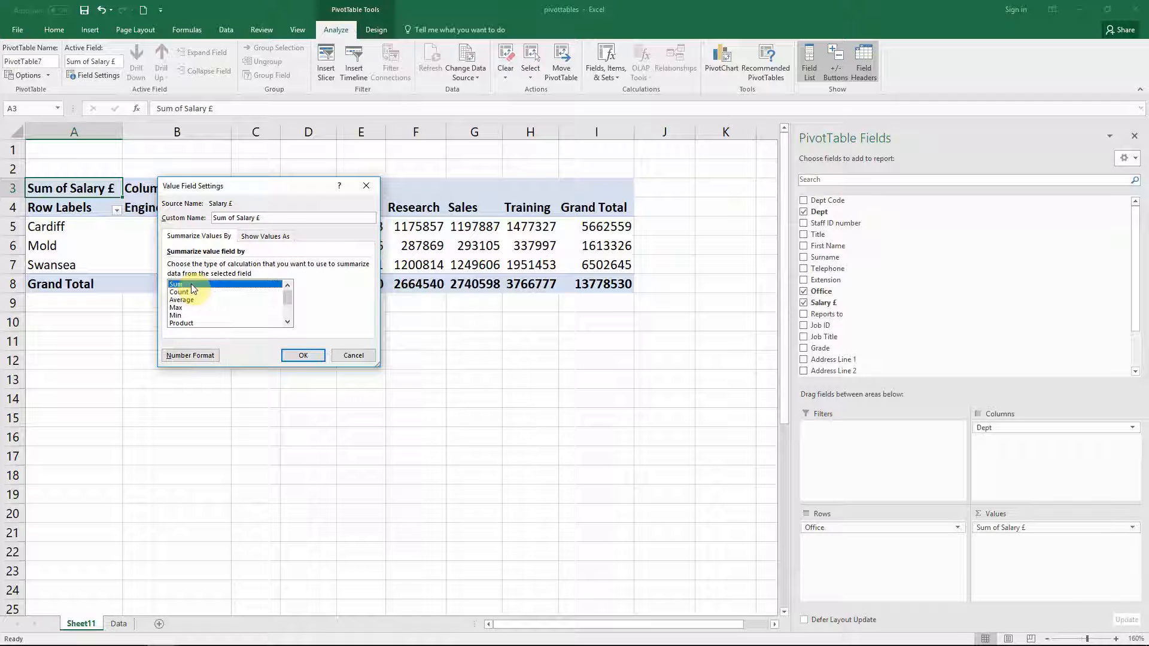
pyautogui.moveTo(278, 191); pyautogui.dragTo(268, 219)
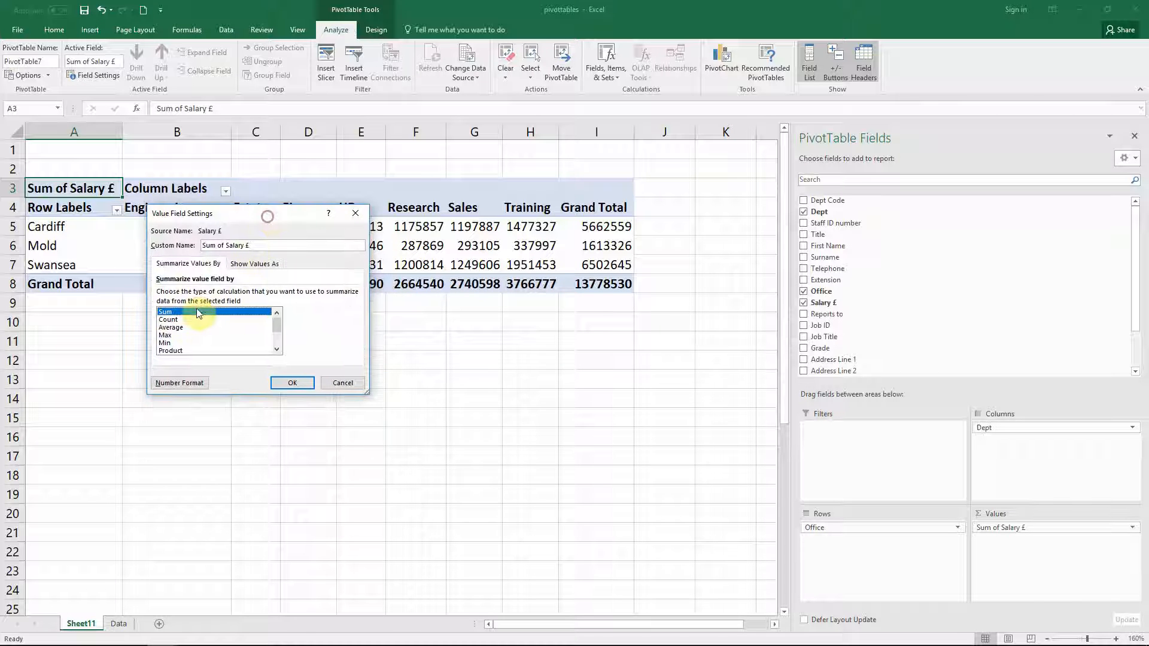
pyautogui.click(292, 383)
# Drill down into the Cardiff HR salary total to list its underlying staff records on a new sheet
pyautogui.click(378, 228)
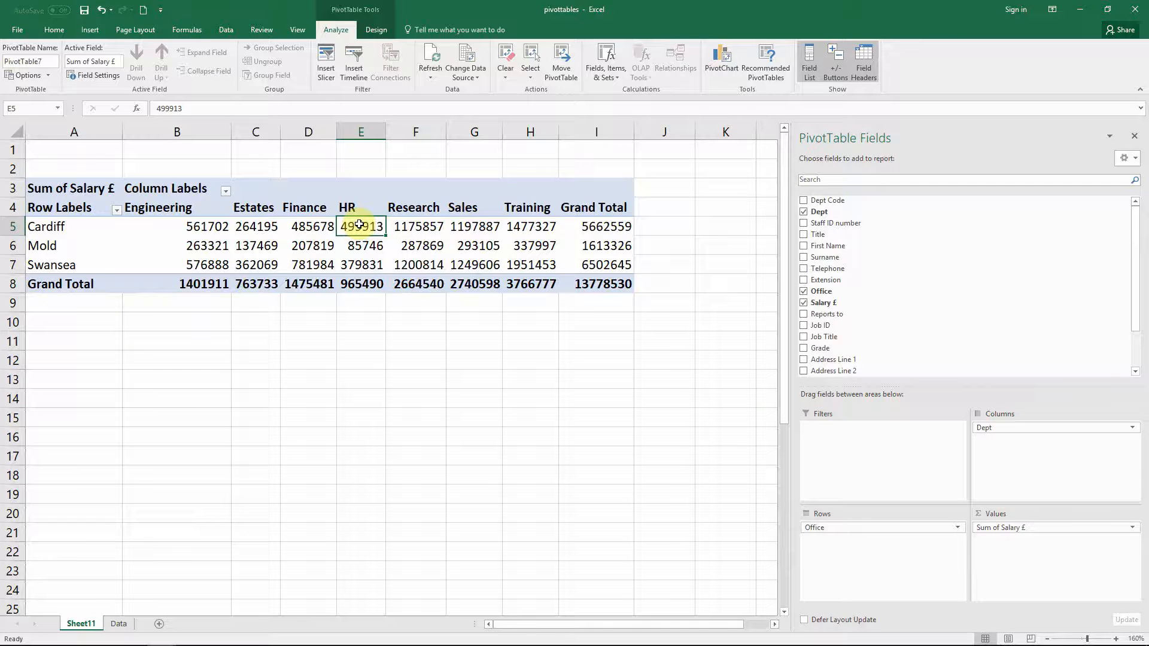
pyautogui.doubleClick(359, 226)
pyautogui.rightClick(543, 521)
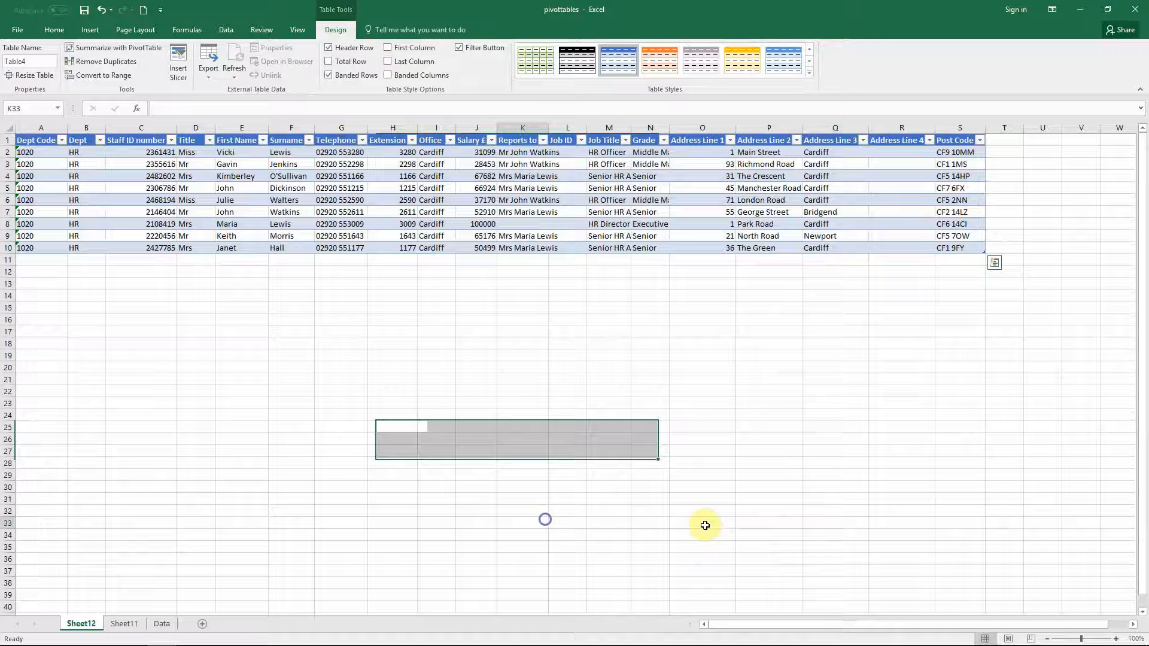
pyautogui.click(770, 431)
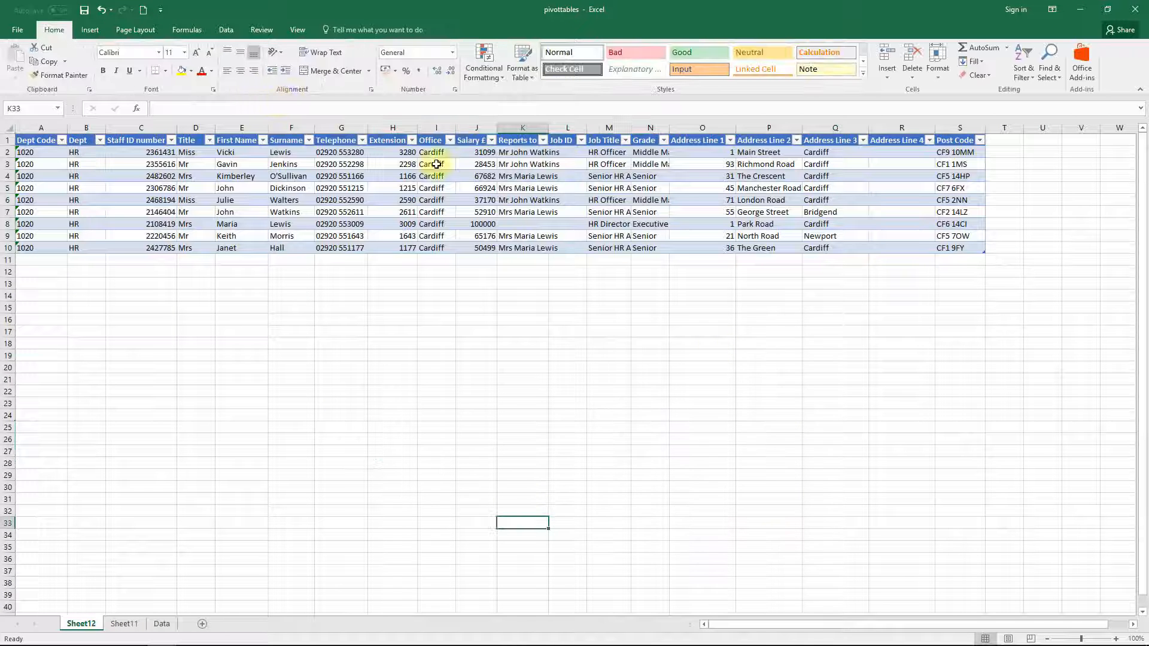
# Return to the PivotTable on Sheet11 and view the source records on the Data sheet
pyautogui.click(124, 624)
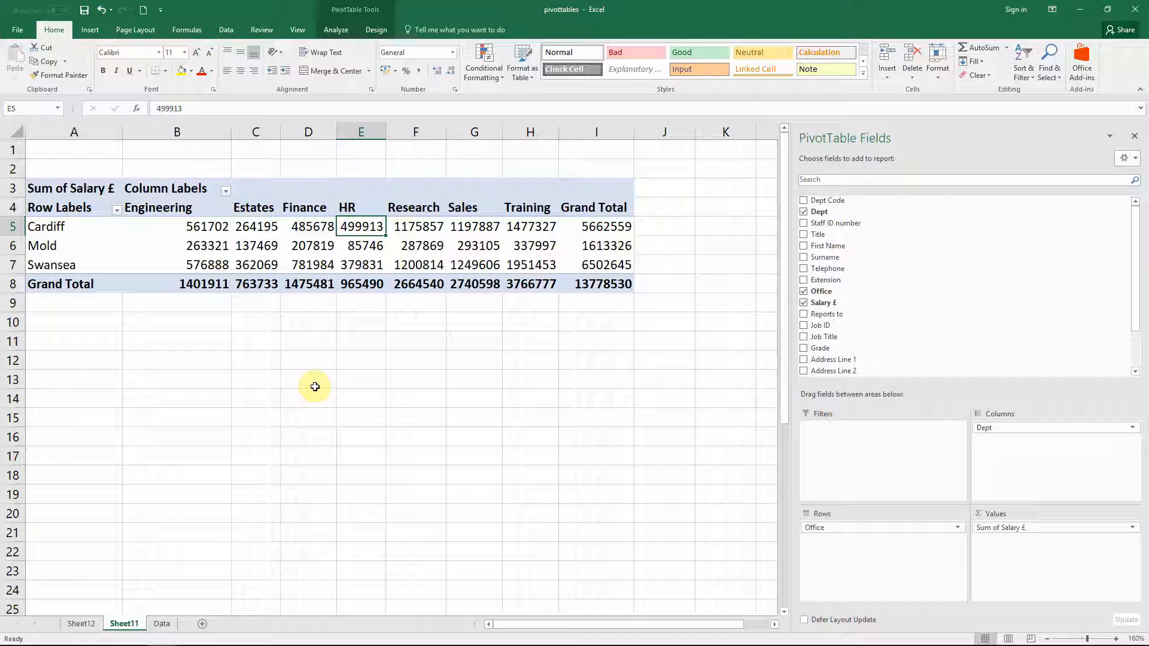
pyautogui.click(162, 624)
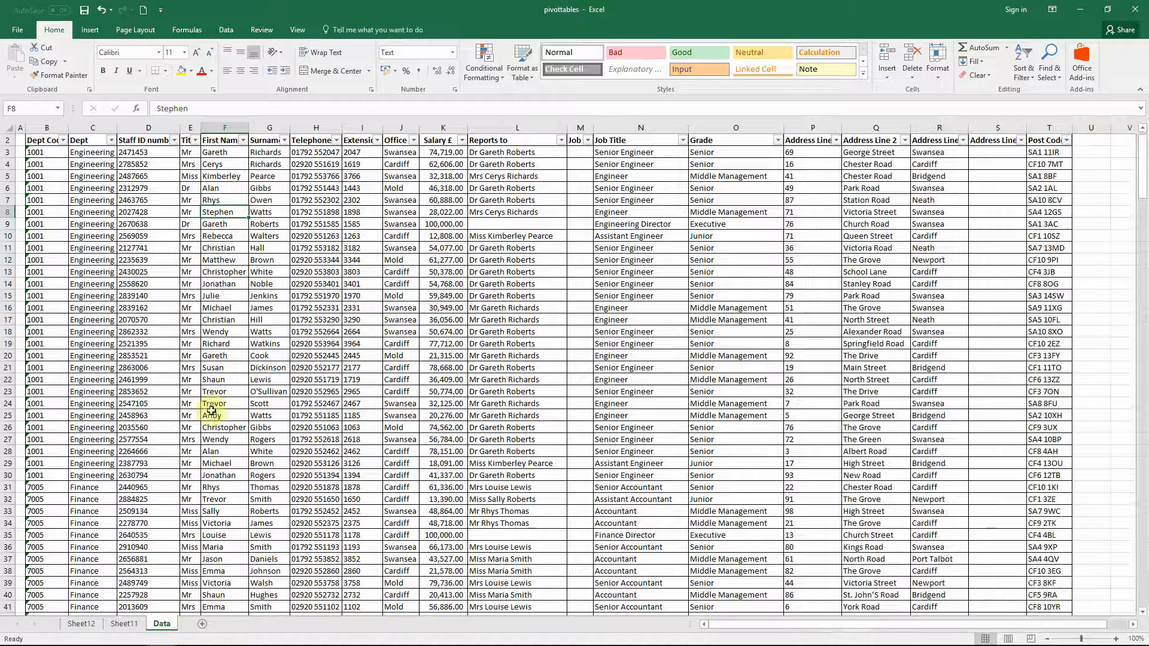
# Locate the Refresh command for the PivotTable on Sheet11, and go to the blank rows below the last staff record on the Data sheet
pyautogui.click(124, 624)
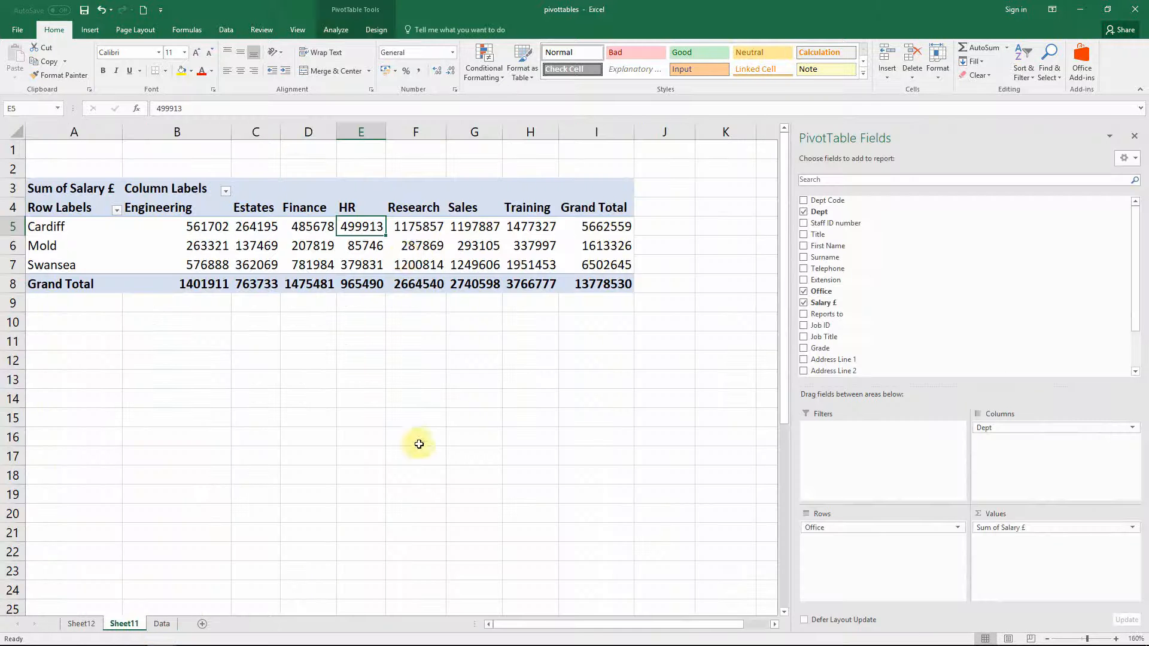
pyautogui.click(332, 28)
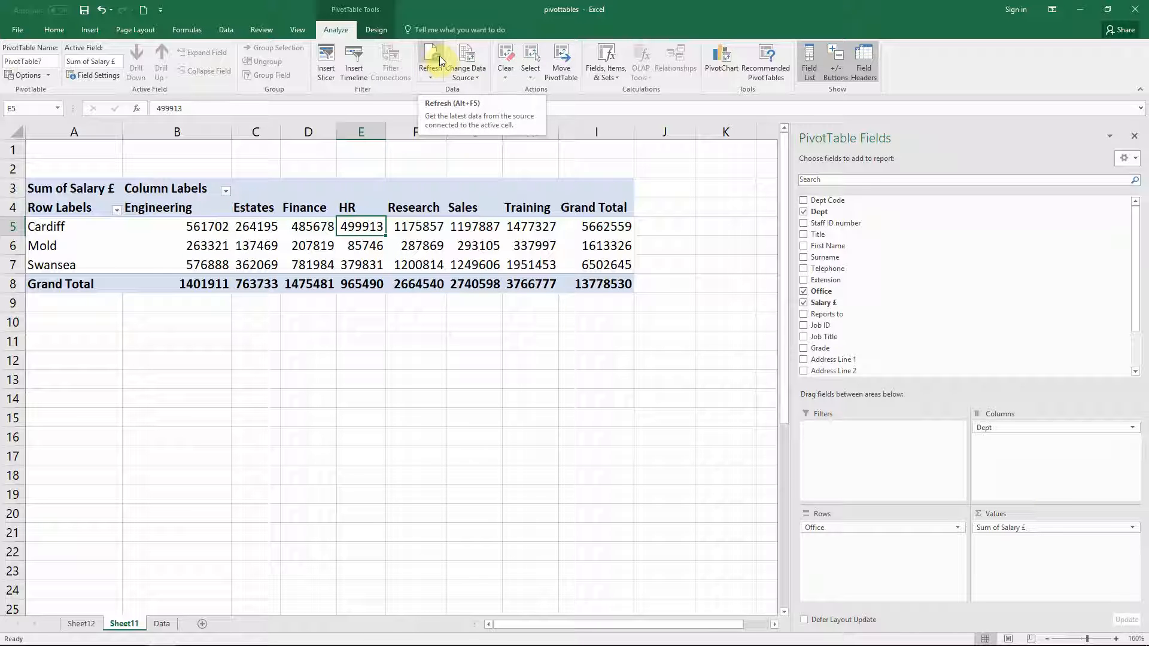
pyautogui.click(161, 624)
pyautogui.click(226, 439)
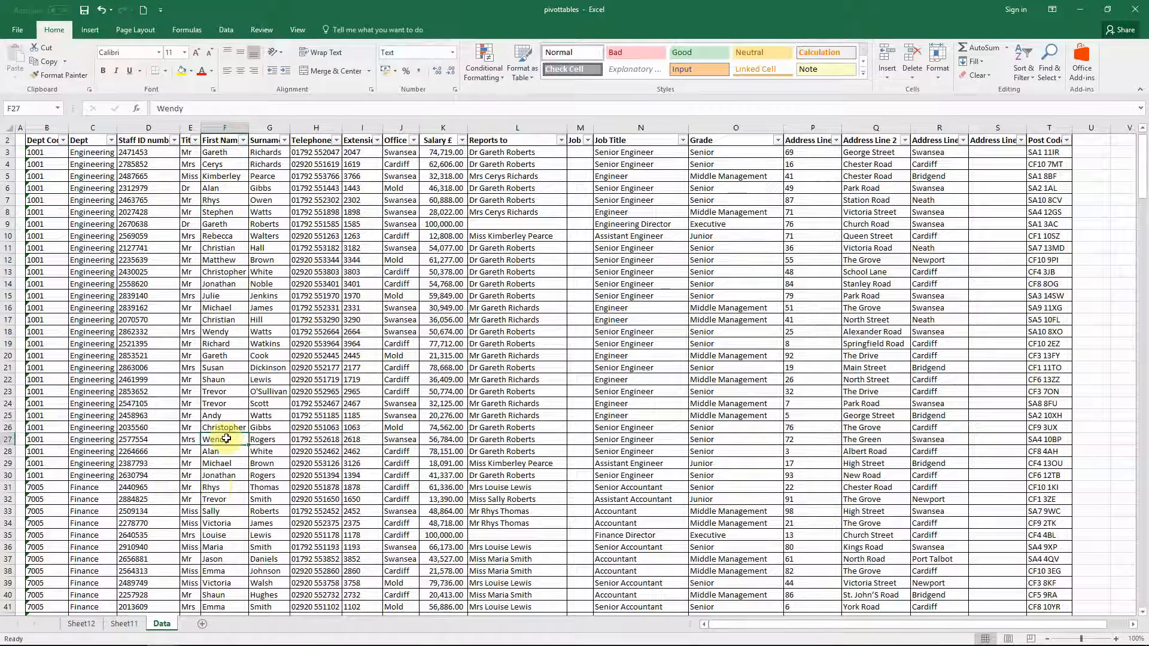
pyautogui.hotkey('ctrl', 'Left')
pyautogui.hotkey('ctrl', 'Down')
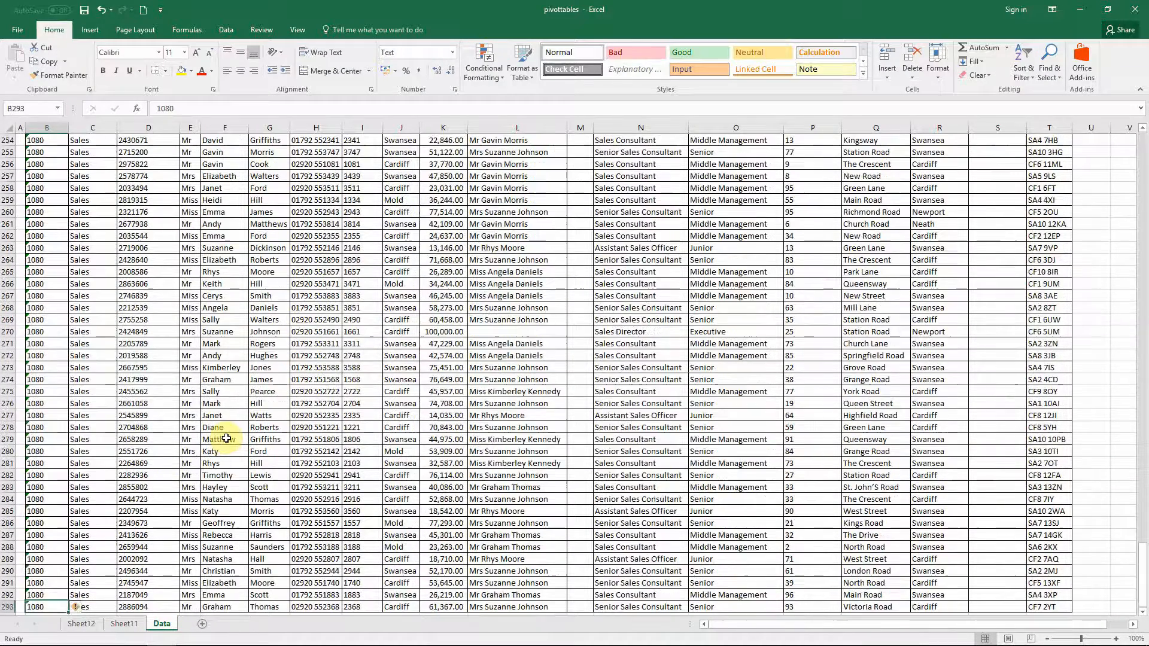
pyautogui.press('Down')
pyautogui.press('Down')
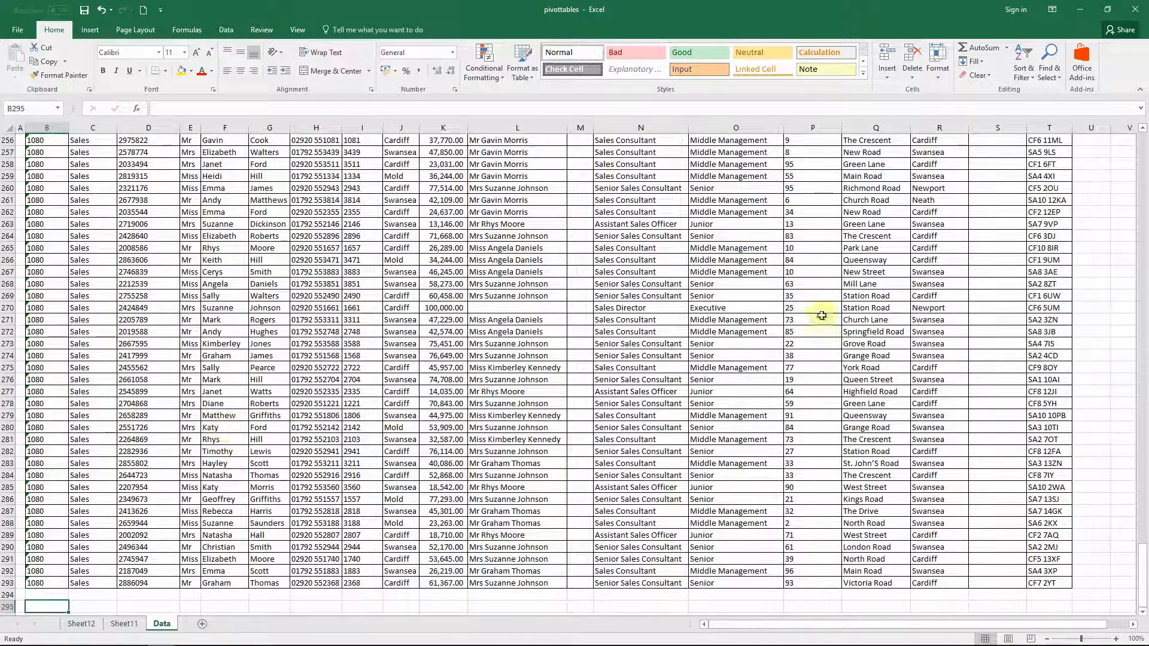
# Review the source range of the PivotTable on Sheet11 down to its last row in the Change Data Source dialog, and accept it
pyautogui.click(126, 624)
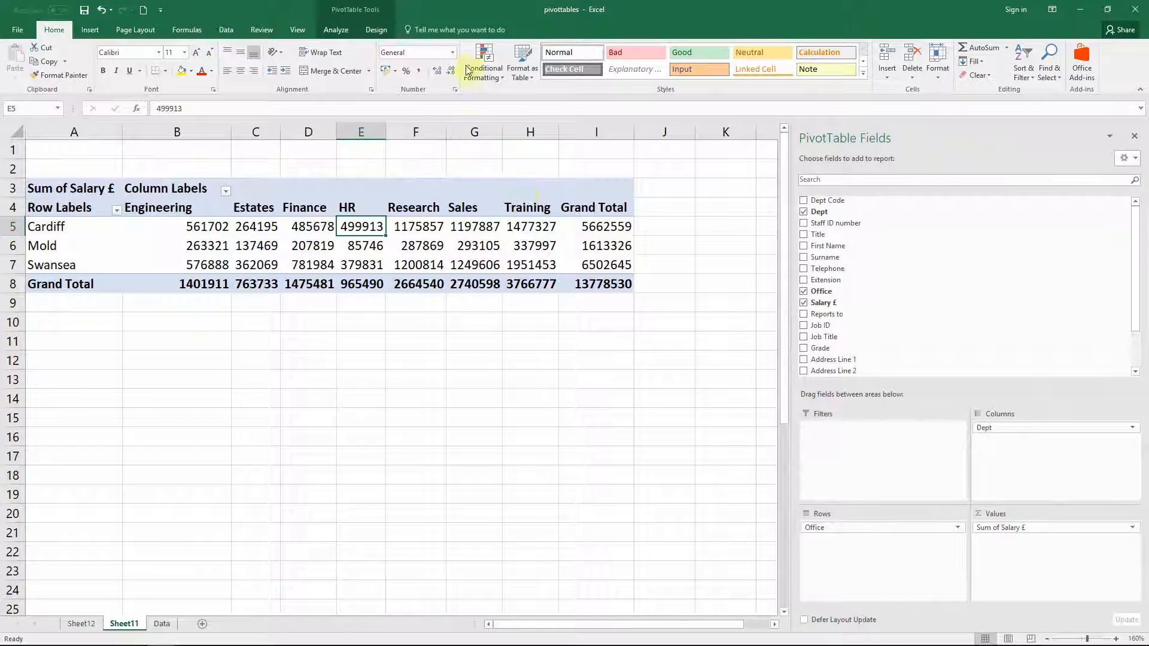
pyautogui.click(337, 30)
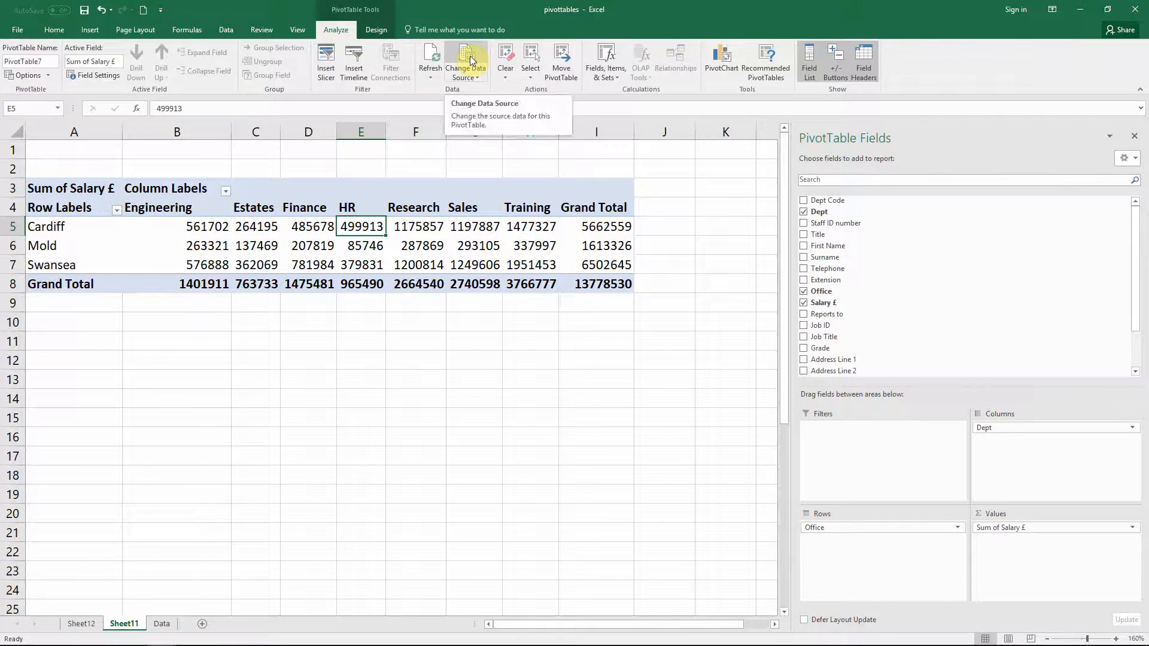
pyautogui.click(469, 56)
pyautogui.scroll(-10, 1144, 241)
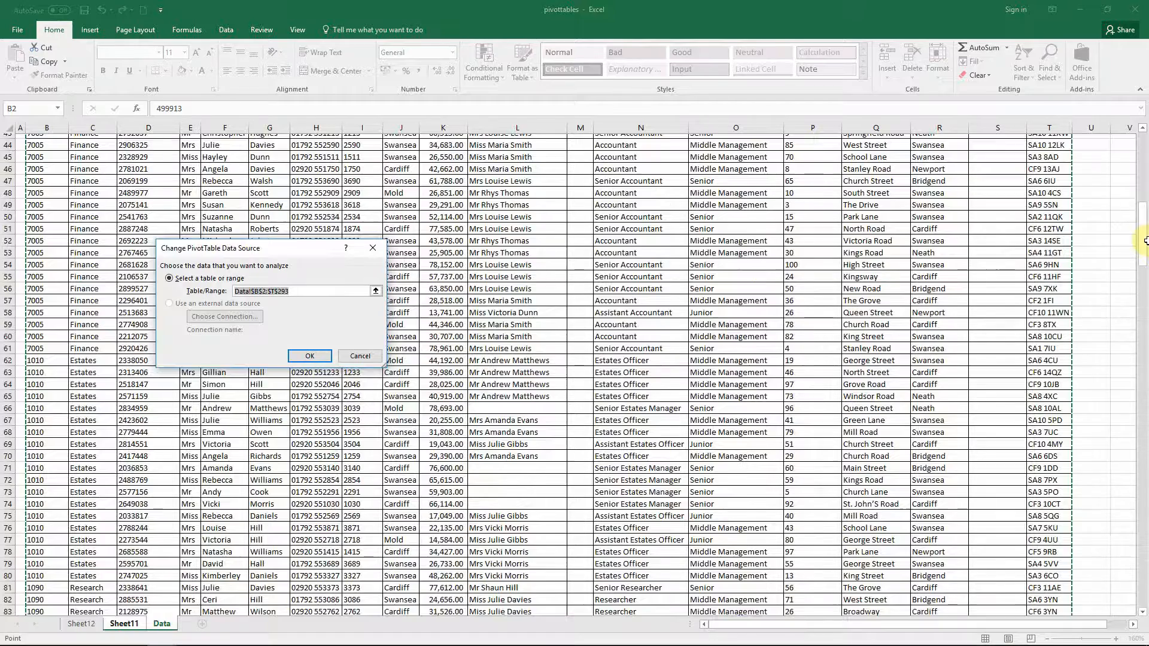
pyautogui.scroll(-3, 1144, 241)
pyautogui.moveTo(1142, 248); pyautogui.dragTo(1141, 597)
pyautogui.scroll(-3, 660, 511)
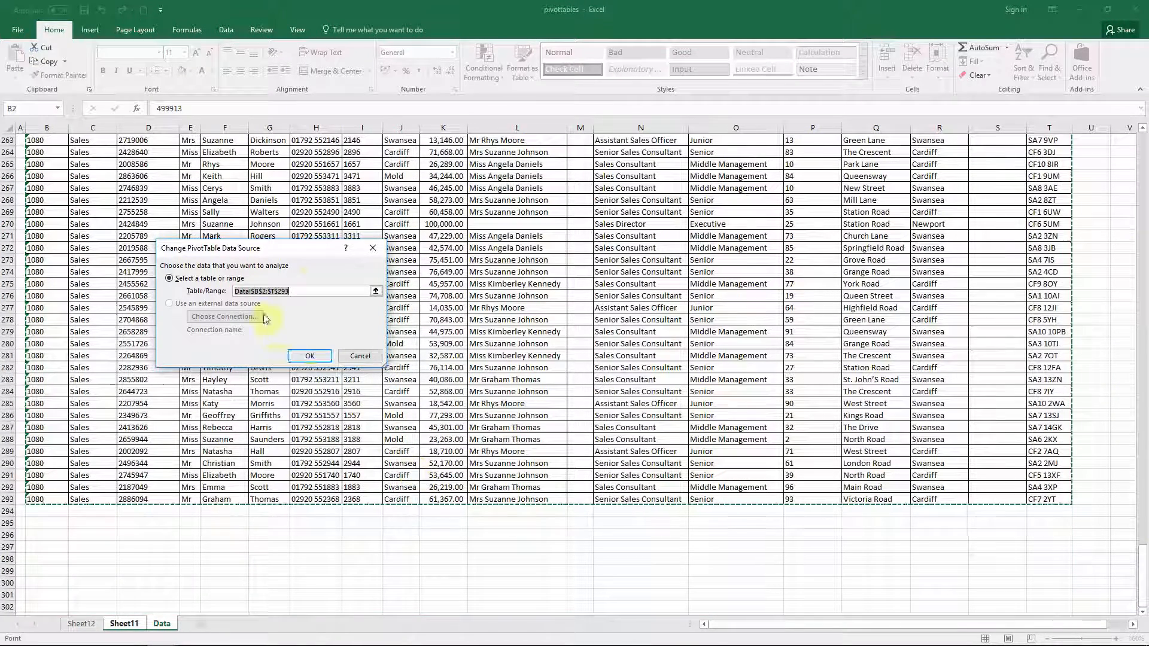
pyautogui.click(309, 357)
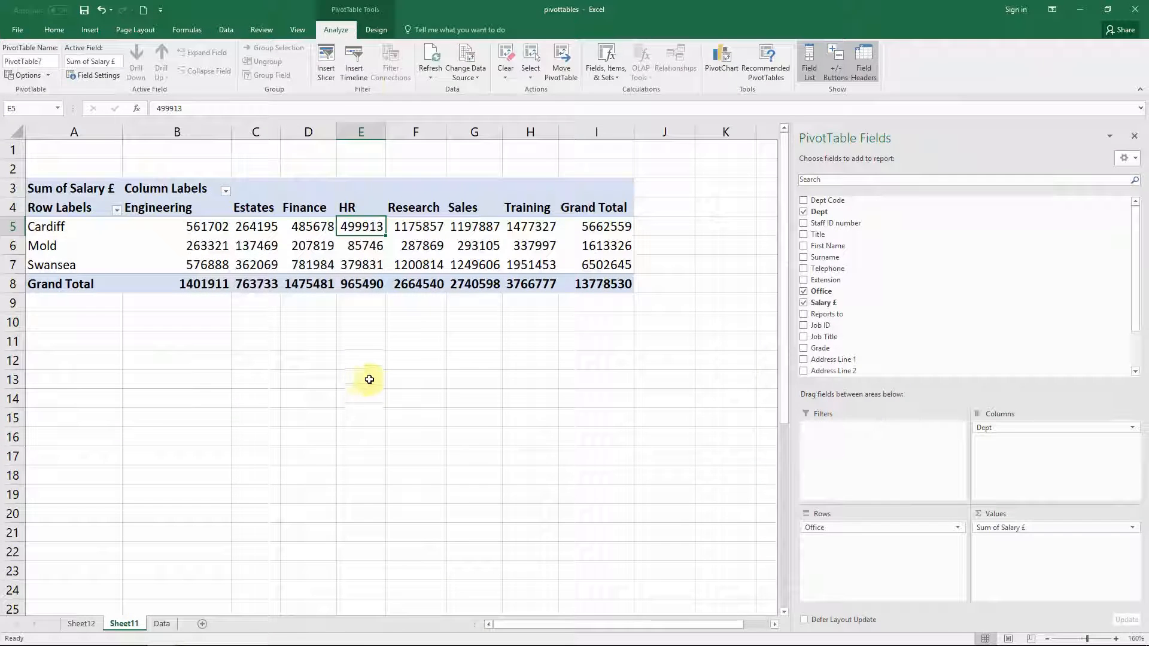
# Apply a light blue style with a solid blue header from the Medium group of PivotTable styles to the salary PivotTable
pyautogui.click(377, 34)
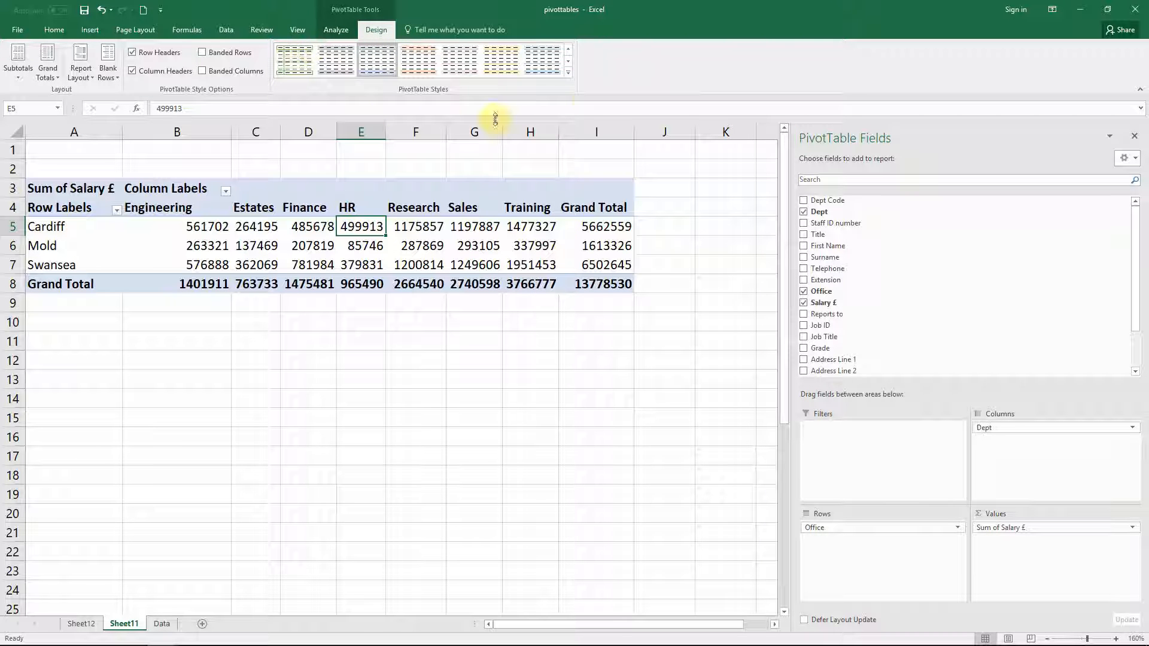
pyautogui.click(569, 72)
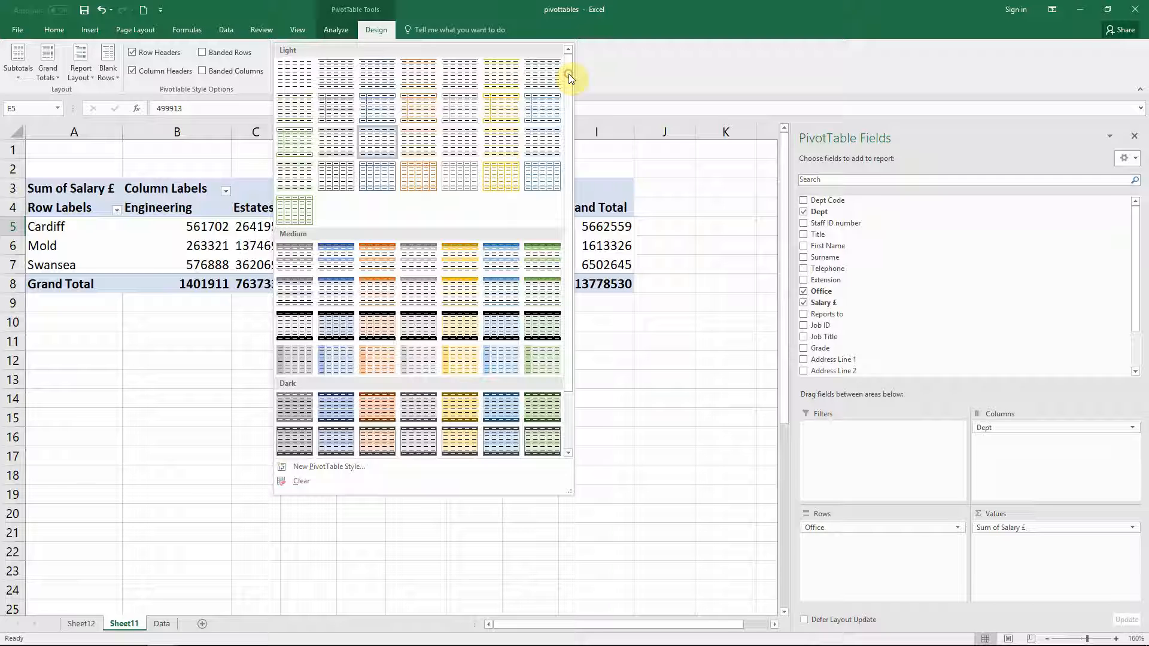
pyautogui.moveTo(569, 73); pyautogui.dragTo(572, 223)
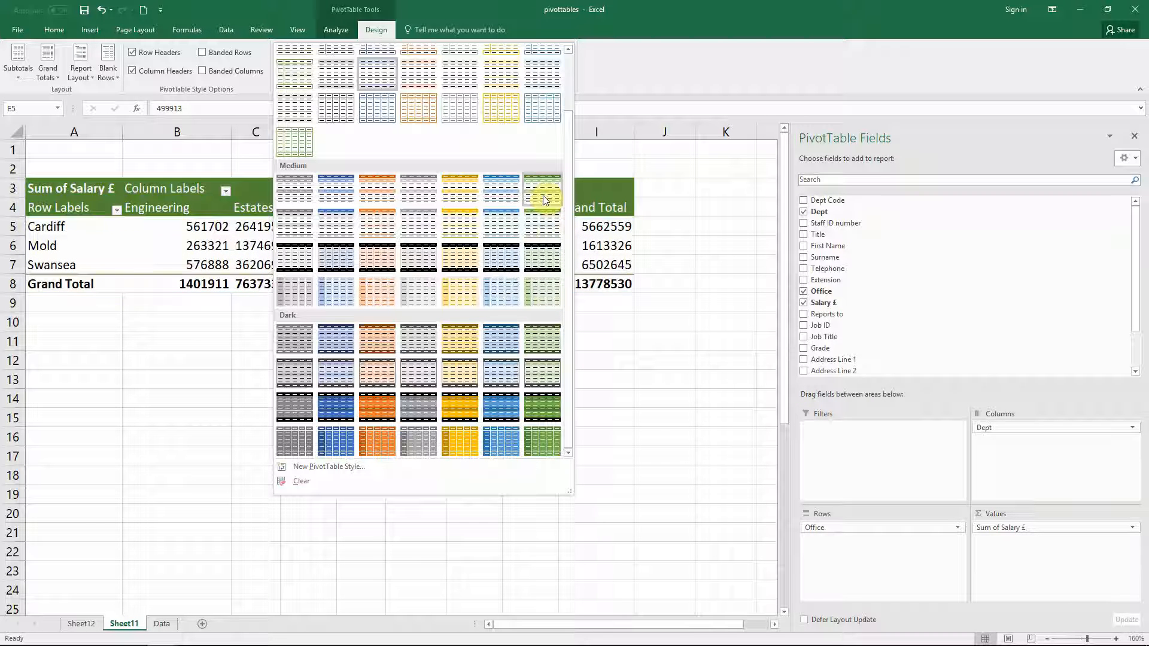
pyautogui.click(517, 227)
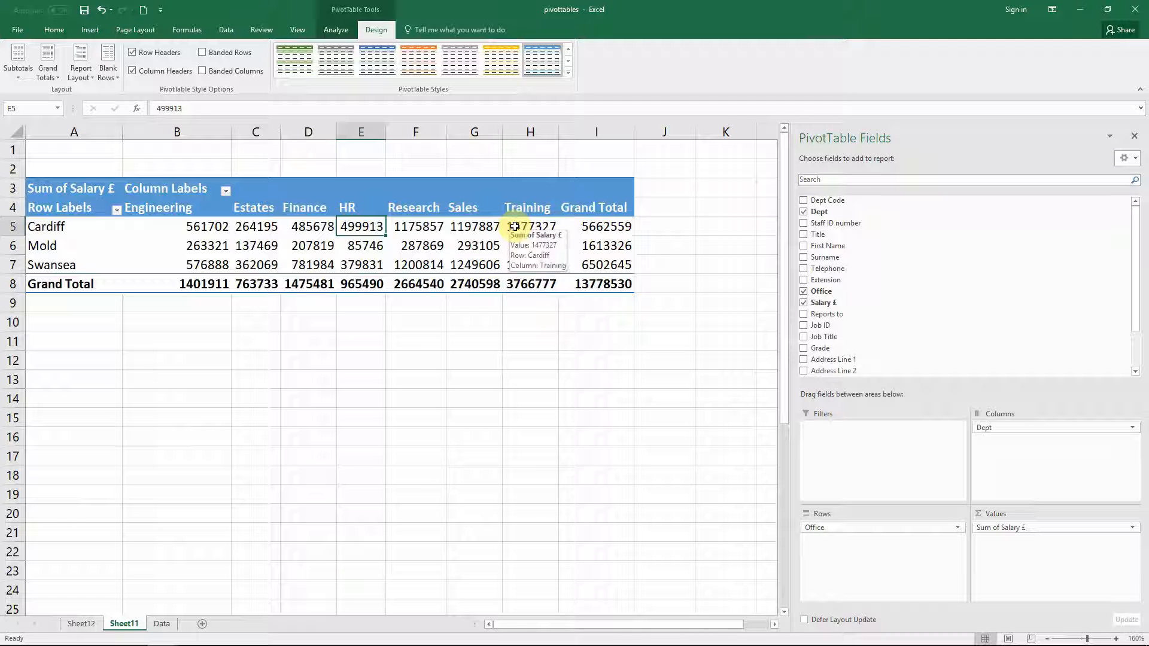